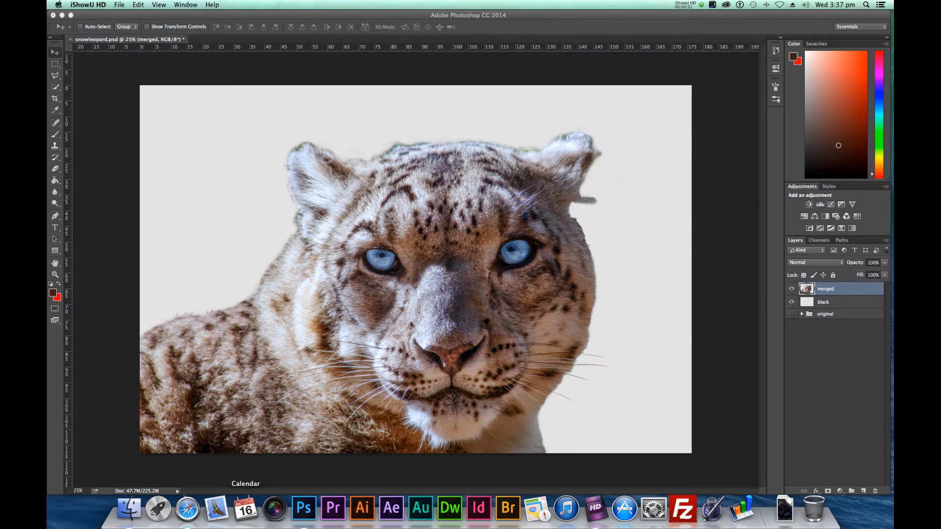
Place the Hakuba mnt.psd image from the Finder's Photoshop Course folder into the snow leopard document
left_click(128, 508)
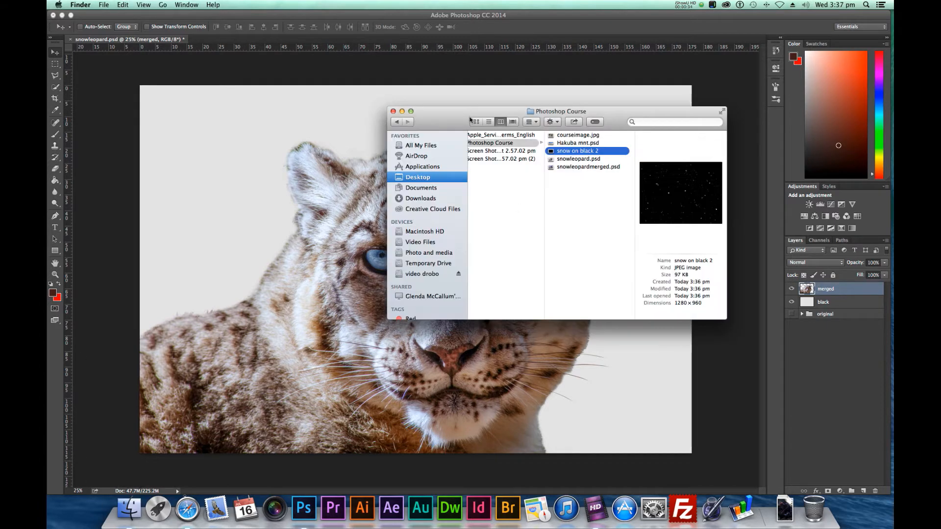
left_click_drag(456, 116, 893, 201)
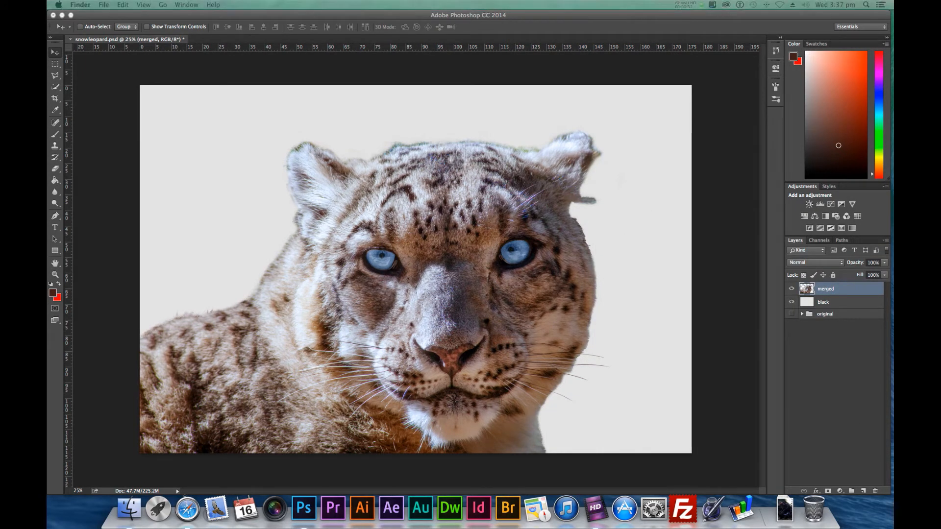
left_click_drag(893, 201, 380, 261)
left_click(756, 255)
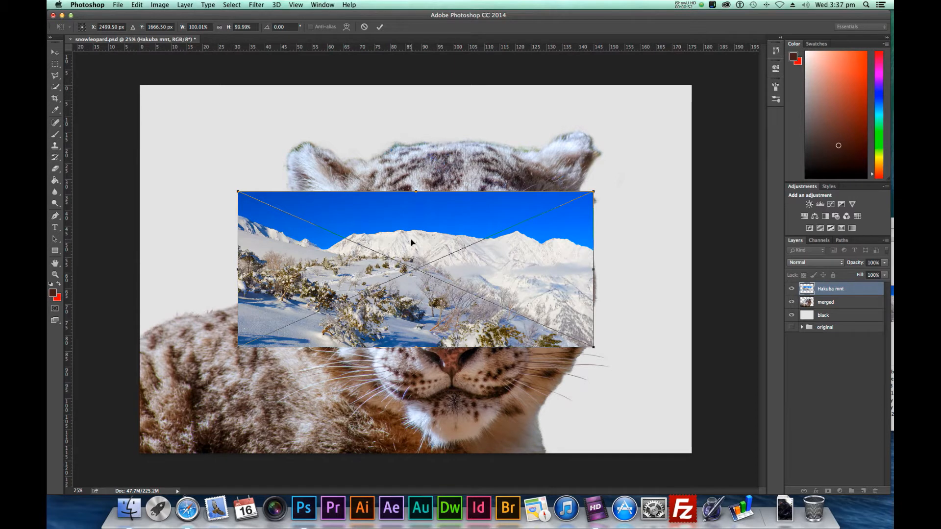
Scale the placed Hakuba mnt image to about 299% and position it so the mountains and sky cover the whole canvas
key("super+minus")
key("super+minus")
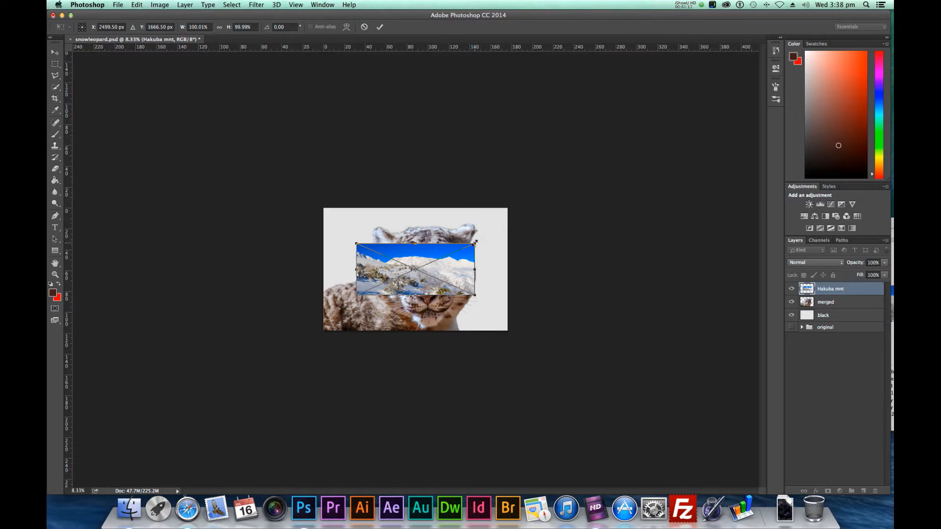
left_click_drag(475, 242, 622, 179)
left_click_drag(352, 295, 272, 363)
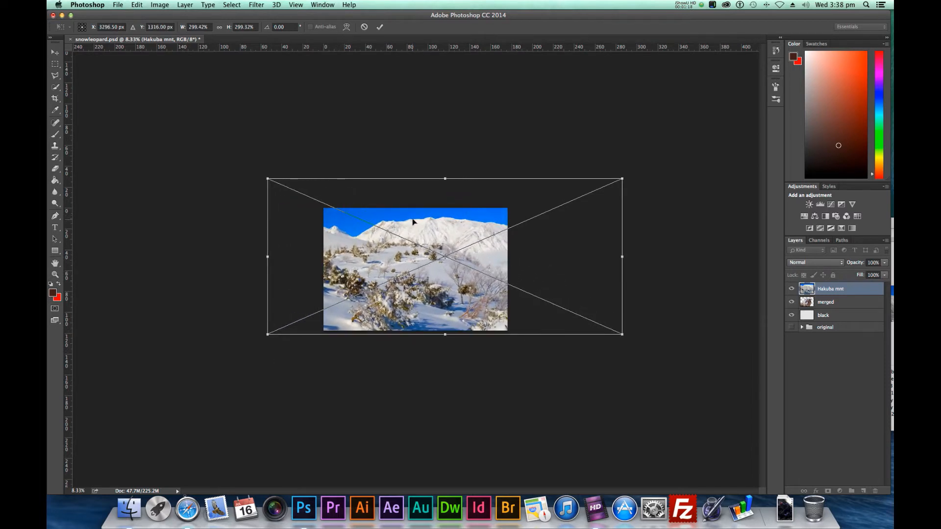
left_click_drag(413, 221, 411, 239)
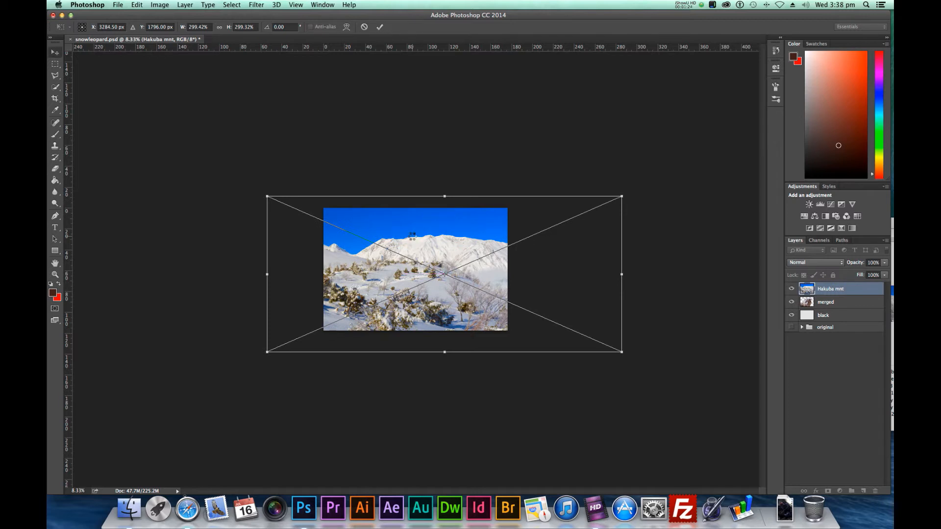
key("Return")
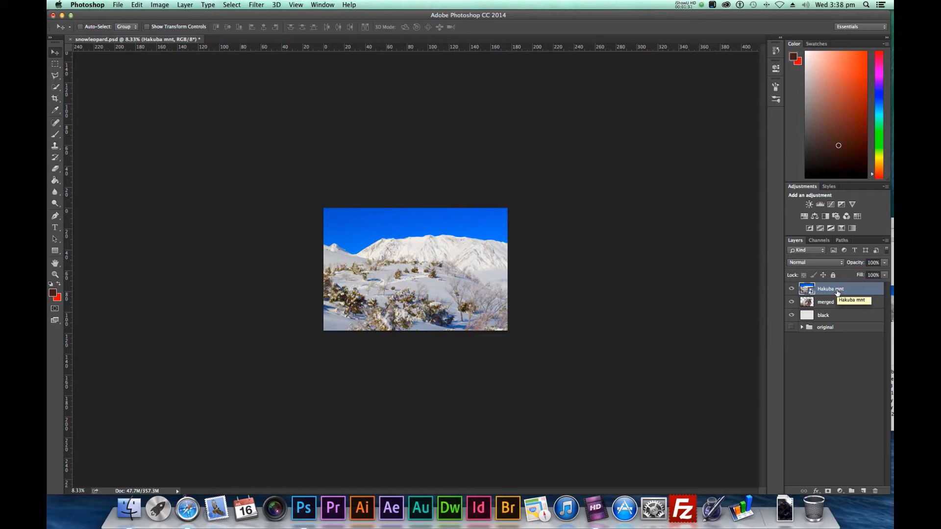
Move the Hakuba mnt layer below the merged layer so it sits behind the leopard
key("super+equal")
key("super+equal")
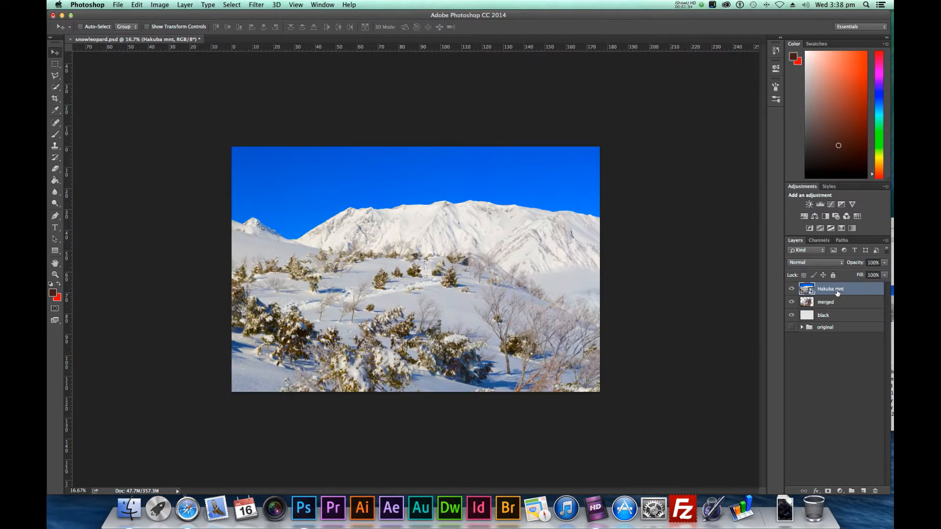
left_click_drag(837, 292, 838, 307)
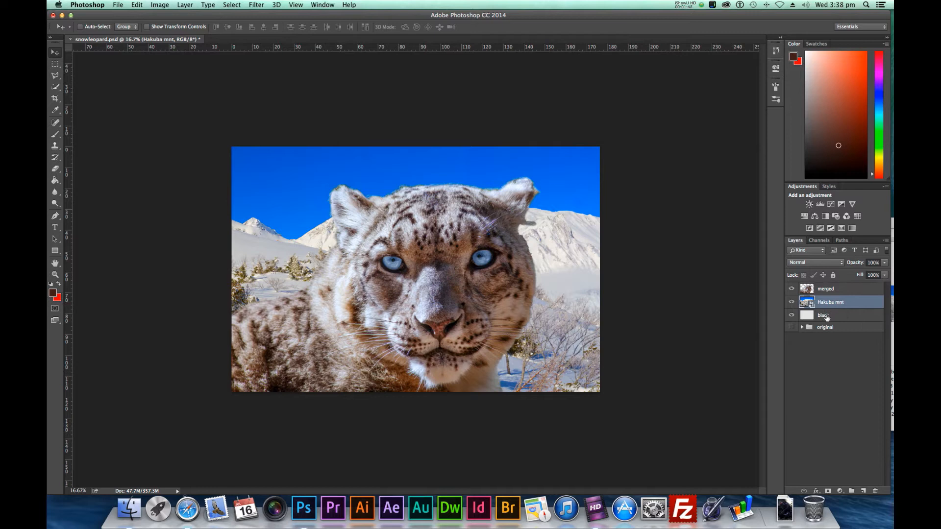
Delete the black layer and make the Hakuba mnt layer active
left_click(827, 317)
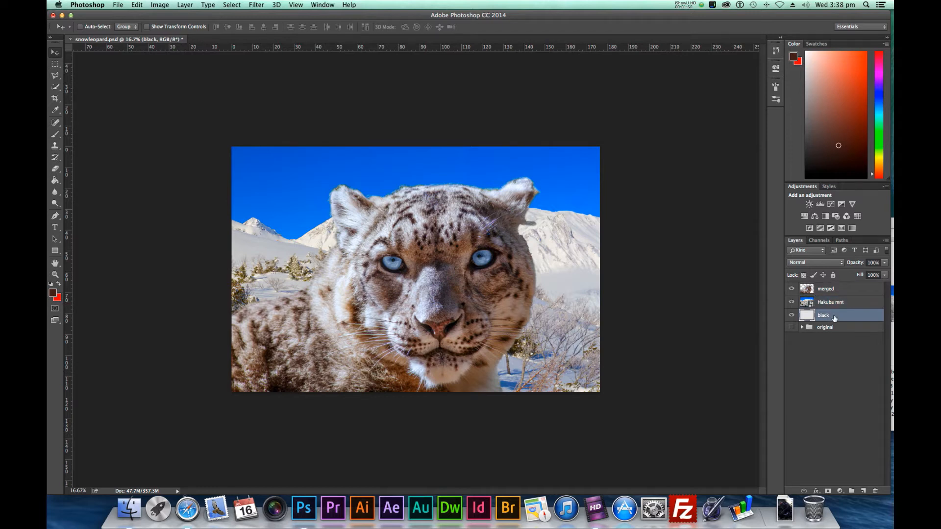
left_click(876, 492)
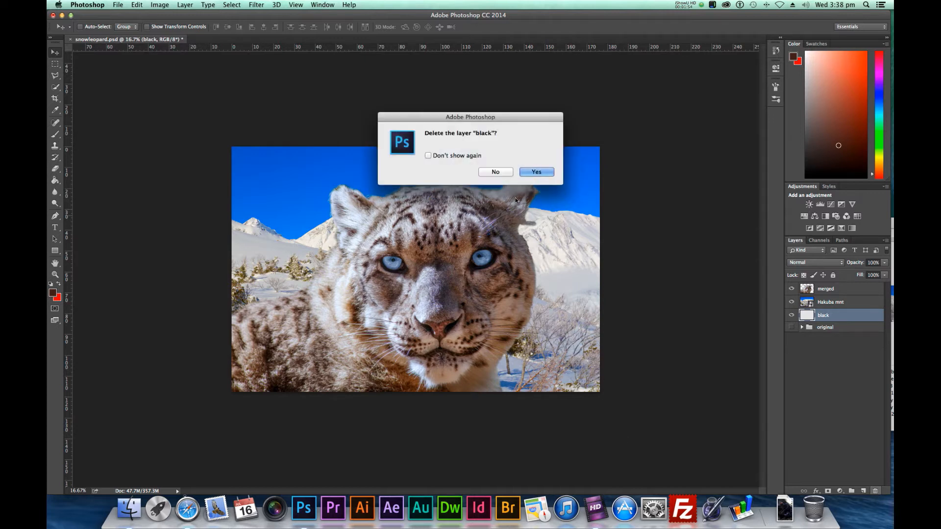
left_click(536, 172)
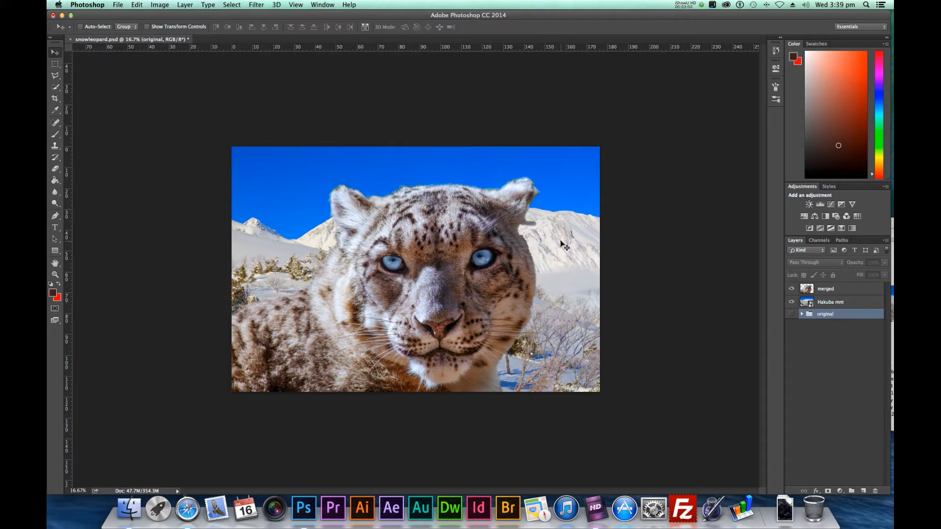
left_click(804, 303)
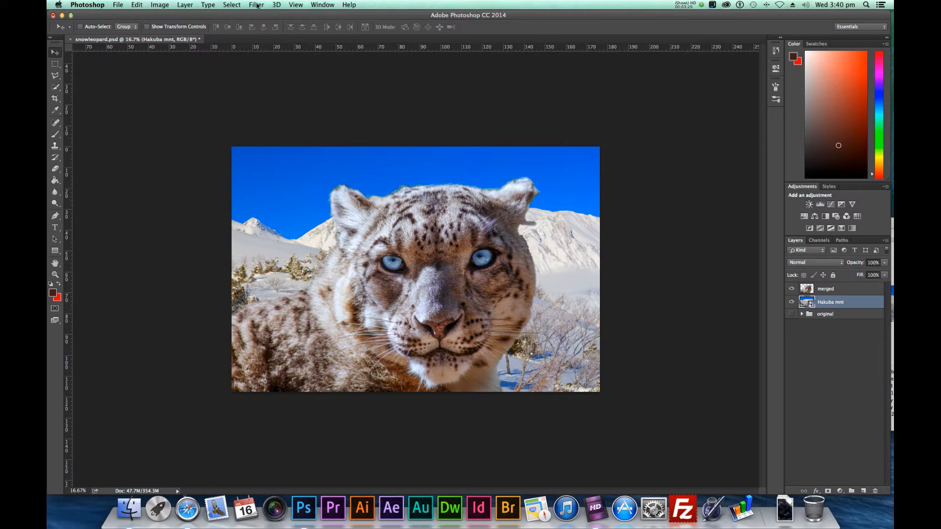
left_click(257, 6)
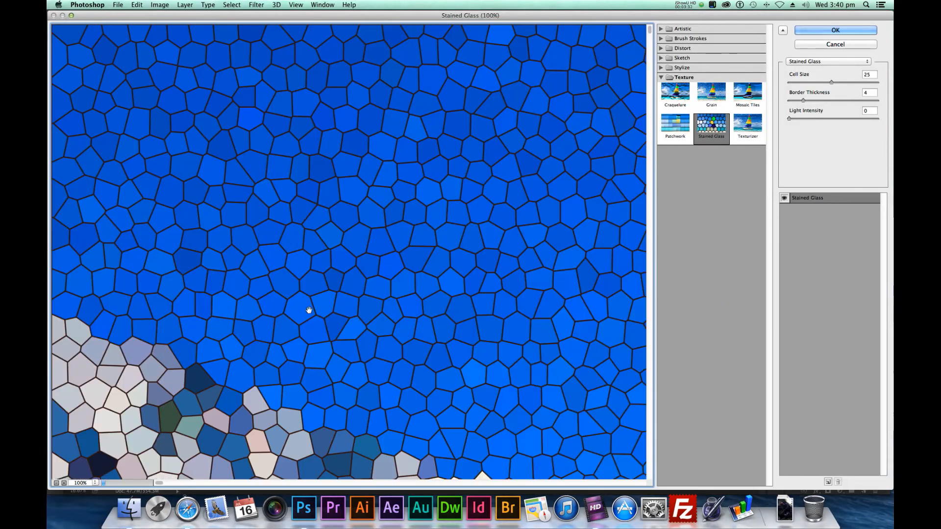
left_click(56, 483)
left_click(56, 483)
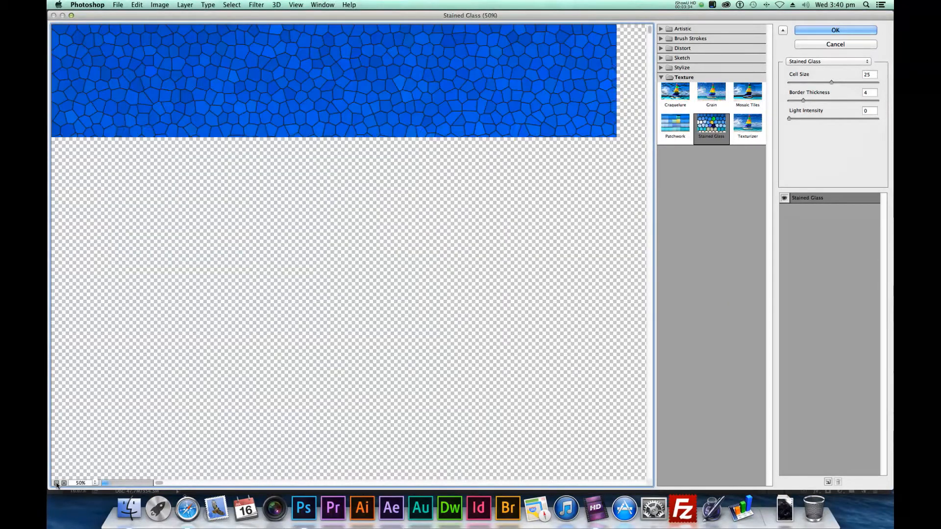
left_click(56, 483)
left_click(57, 483)
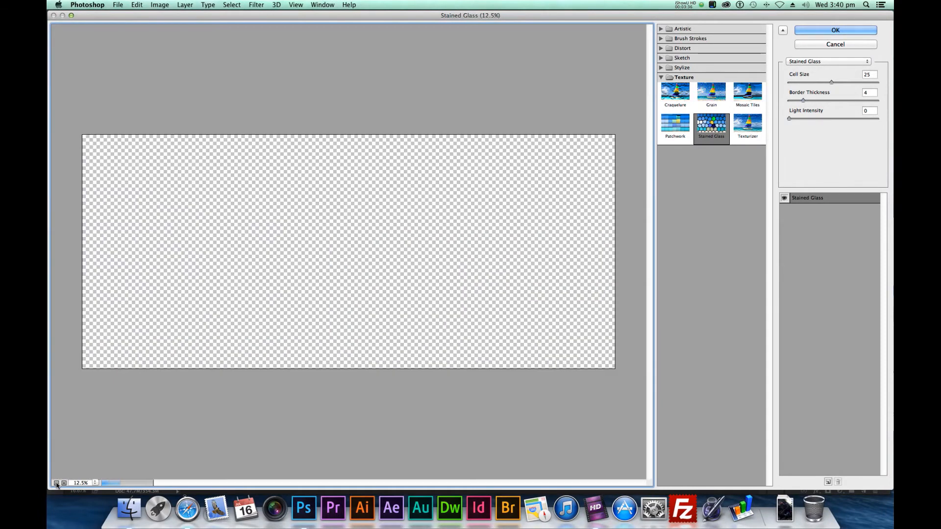
left_click(660, 40)
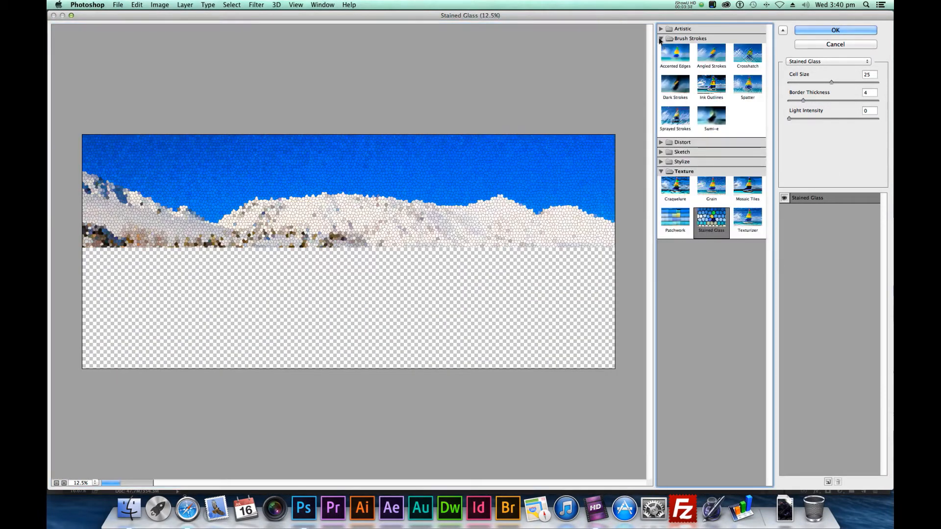
left_click(677, 88)
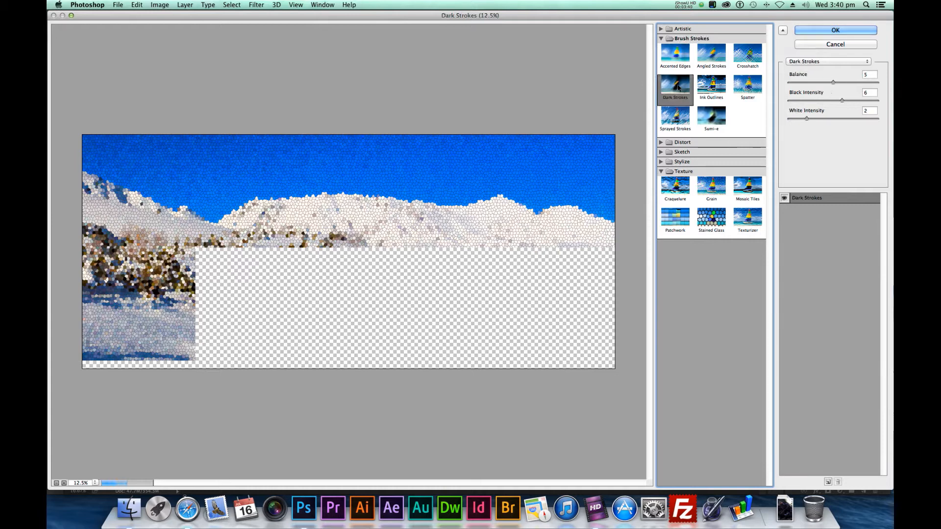
left_click(833, 45)
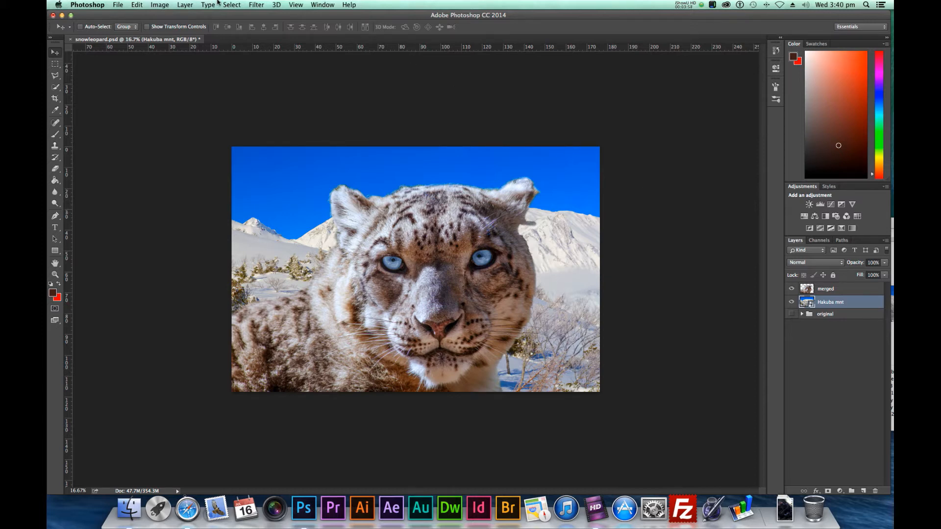
Apply a Gaussian Blur with a radius of about 10.1 pixels to the Hakuba mnt background layer
left_click(258, 6)
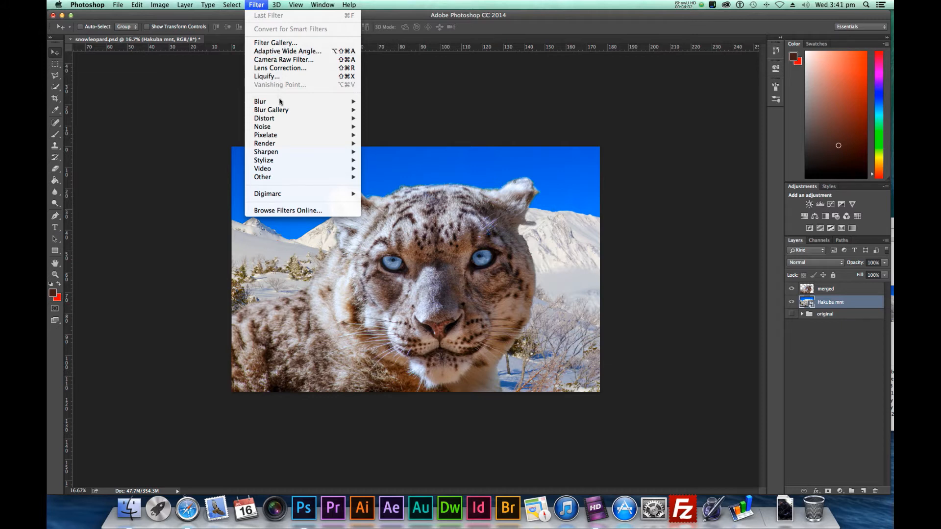
mouse_move(282, 105)
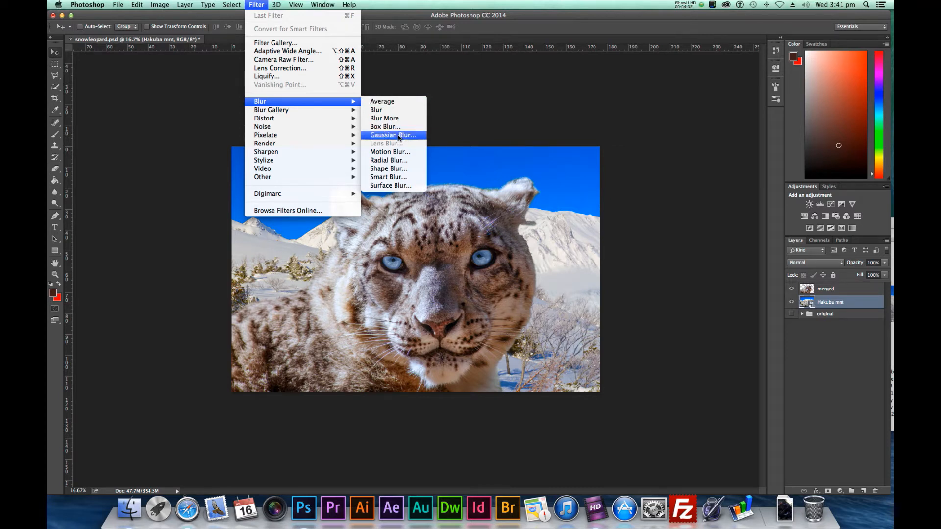
left_click(398, 138)
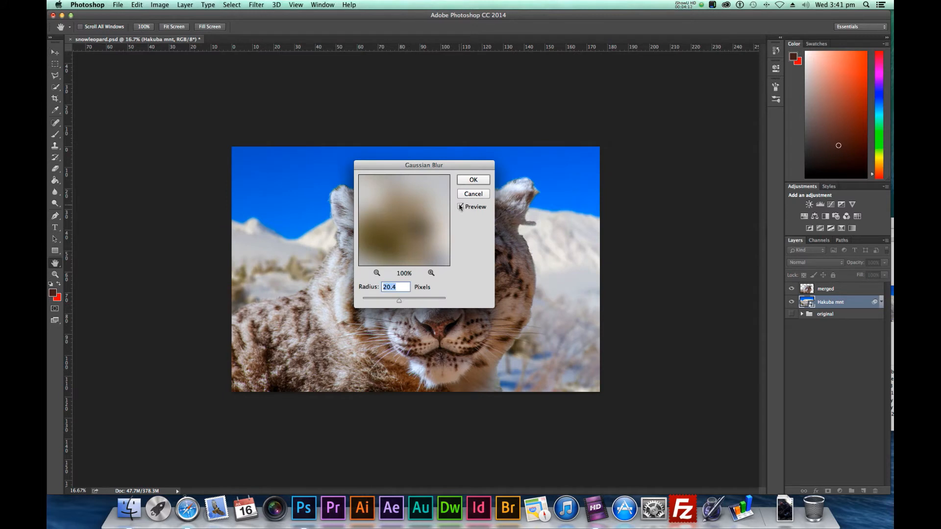
left_click(365, 300)
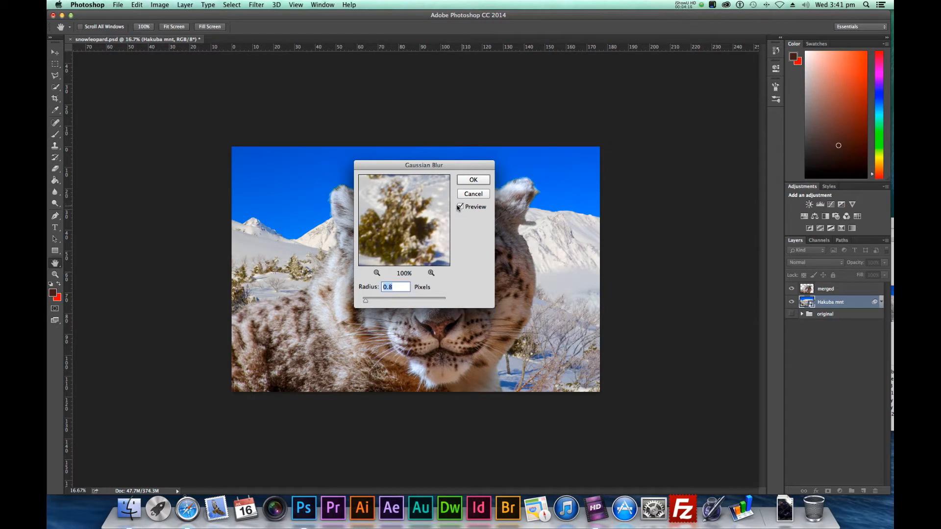
left_click_drag(439, 167, 721, 159)
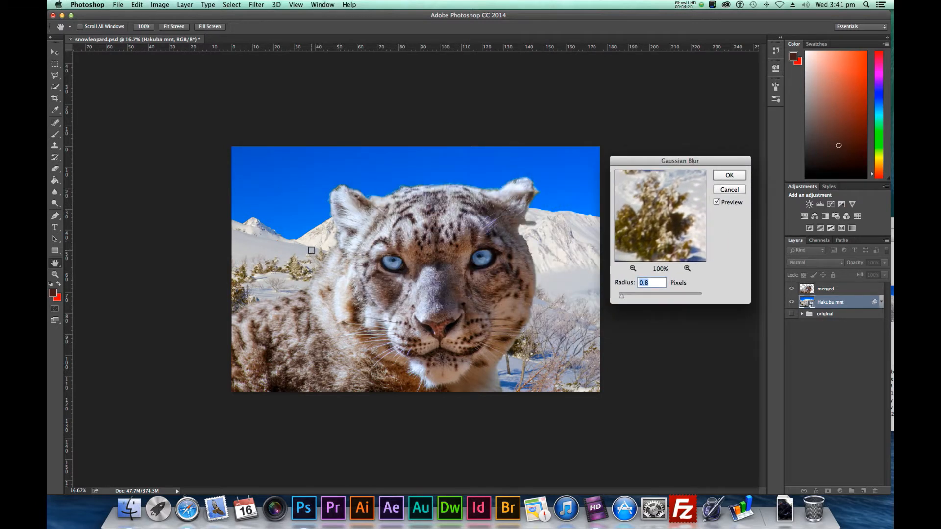
key("super+plus")
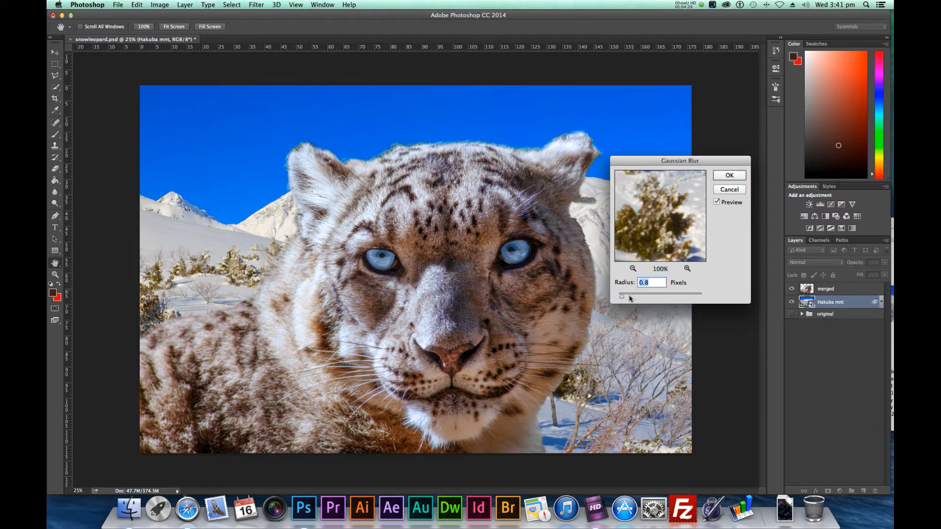
left_click_drag(622, 297, 654, 298)
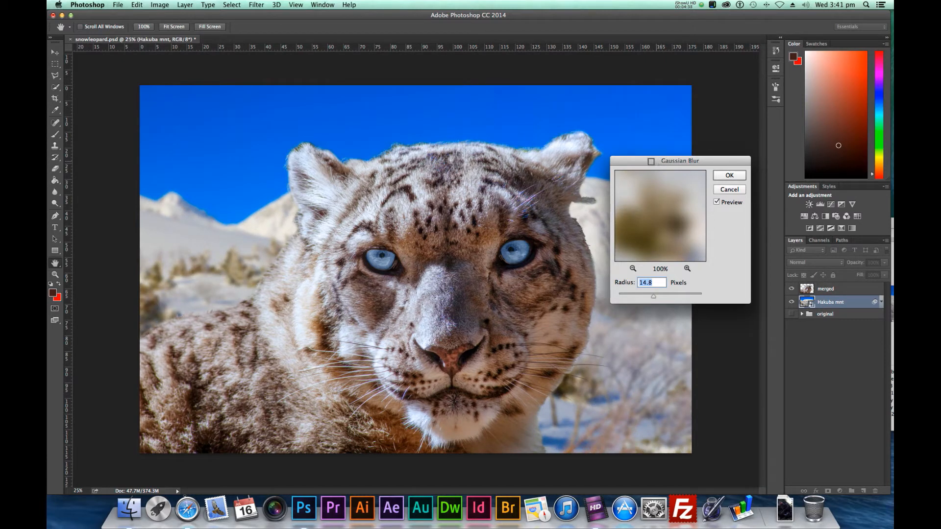
left_click_drag(646, 162, 699, 198)
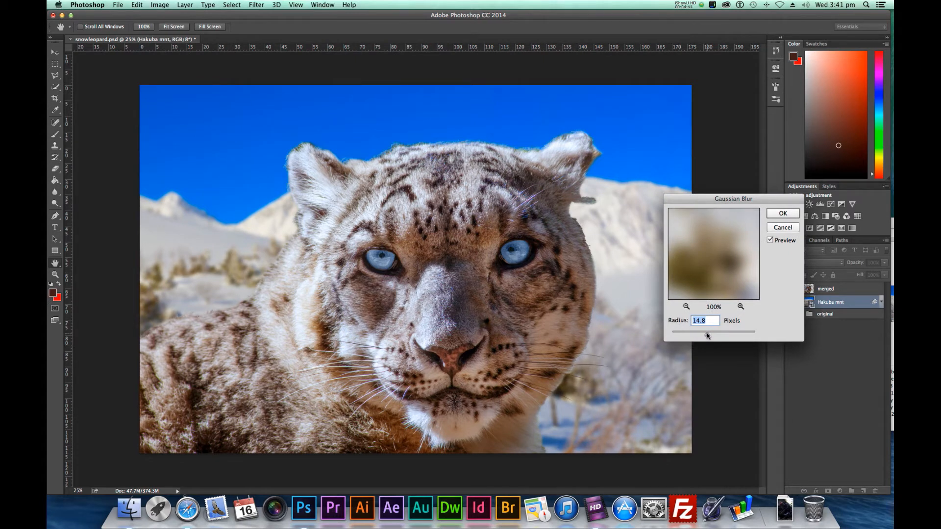
left_click_drag(707, 336, 704, 335)
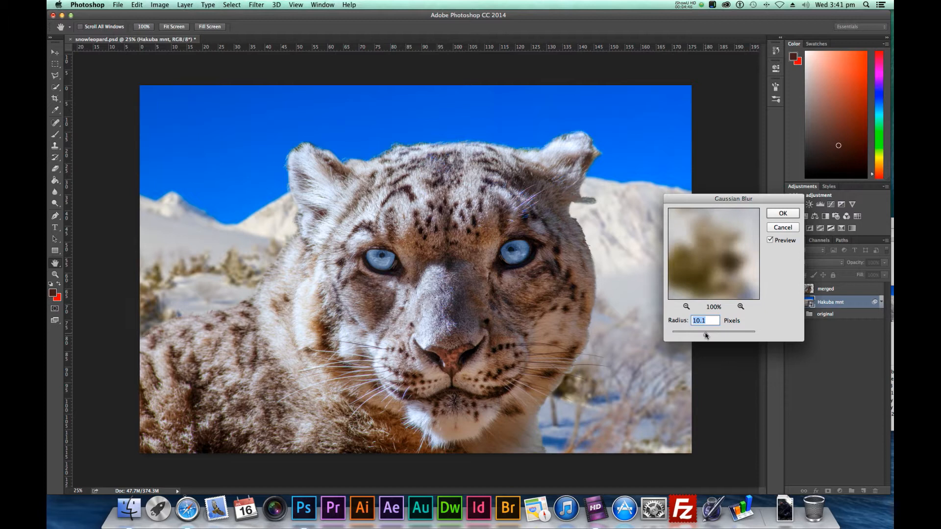
left_click(782, 213)
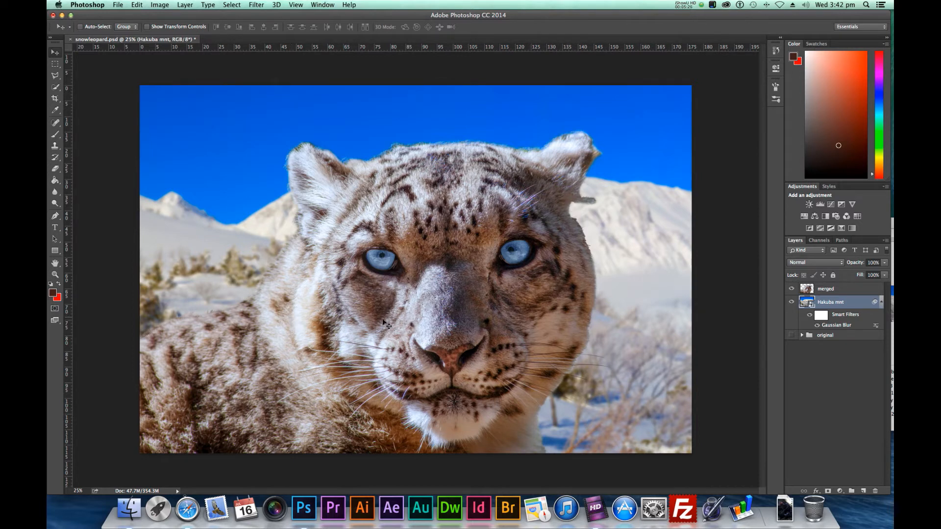
Rename the merged layer as snowloepoard
left_click(807, 290)
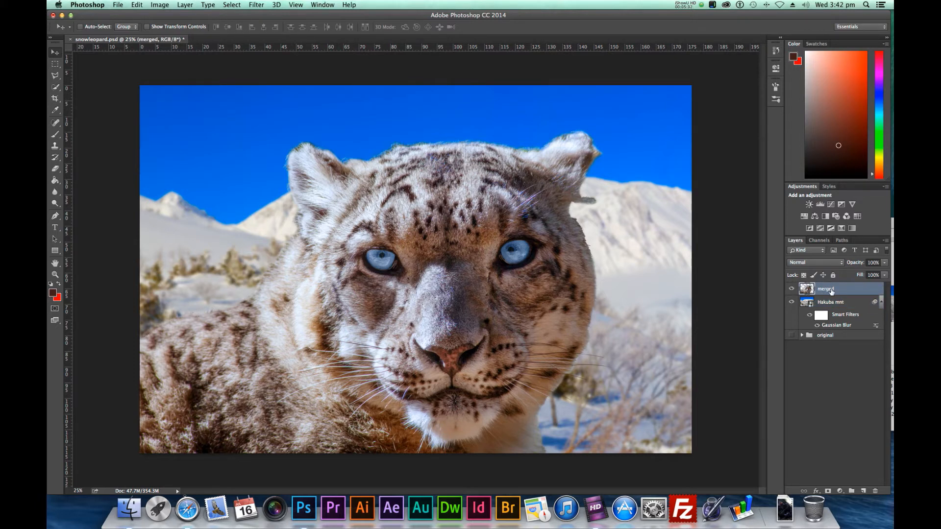
double_click(827, 289)
type("snow")
type("leop")
type("oard")
key("Return")
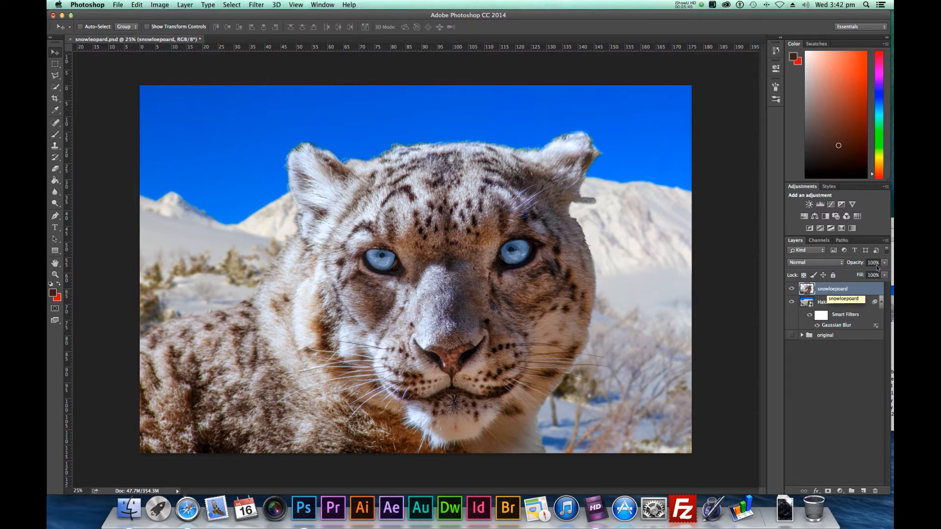
Duplicate the snowloepoard layer within the same document and name the copy blur
right_click(868, 290)
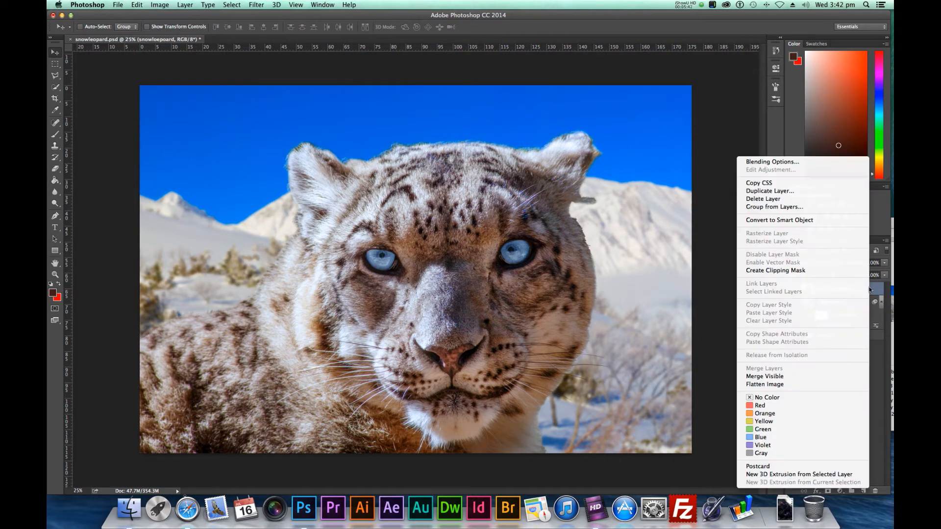
left_click(802, 191)
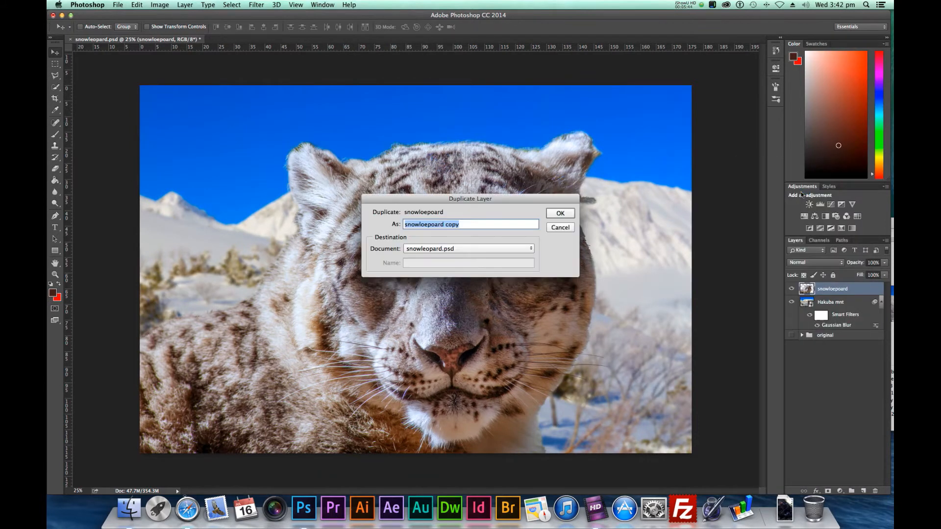
type("blur")
key("Return")
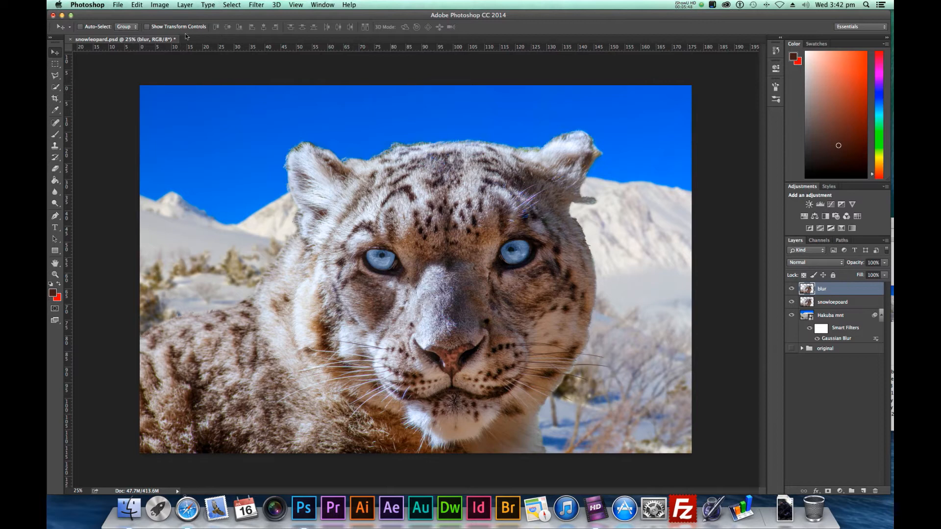
Apply a Gaussian Blur with a radius of about 5.4 pixels to the blur layer
left_click(254, 4)
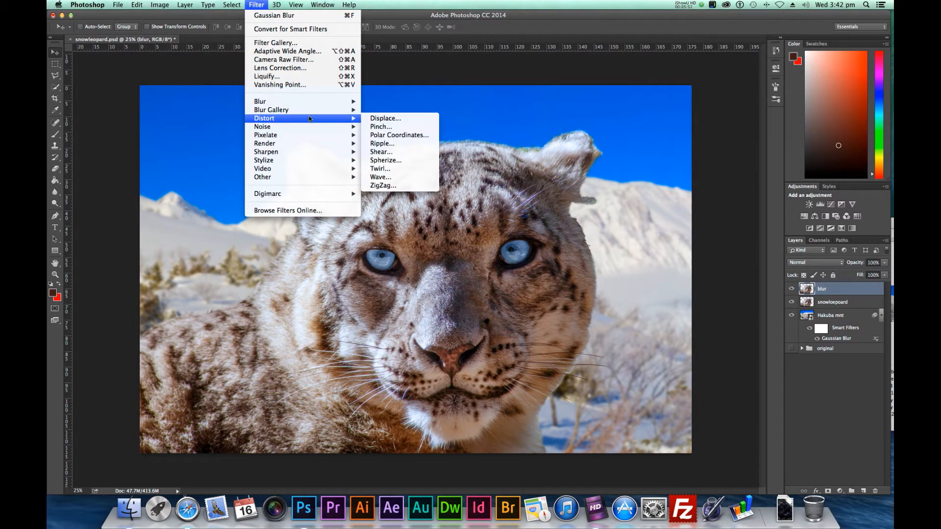
mouse_move(313, 101)
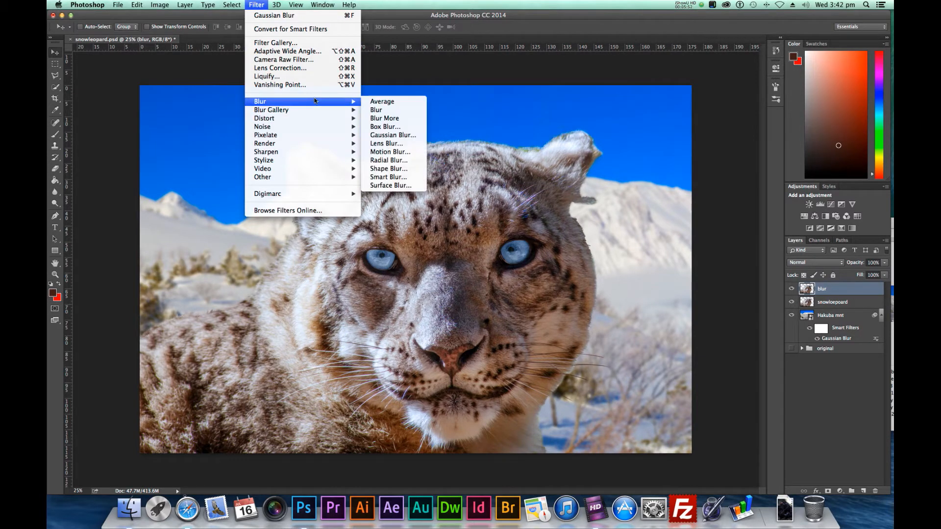
left_click(392, 135)
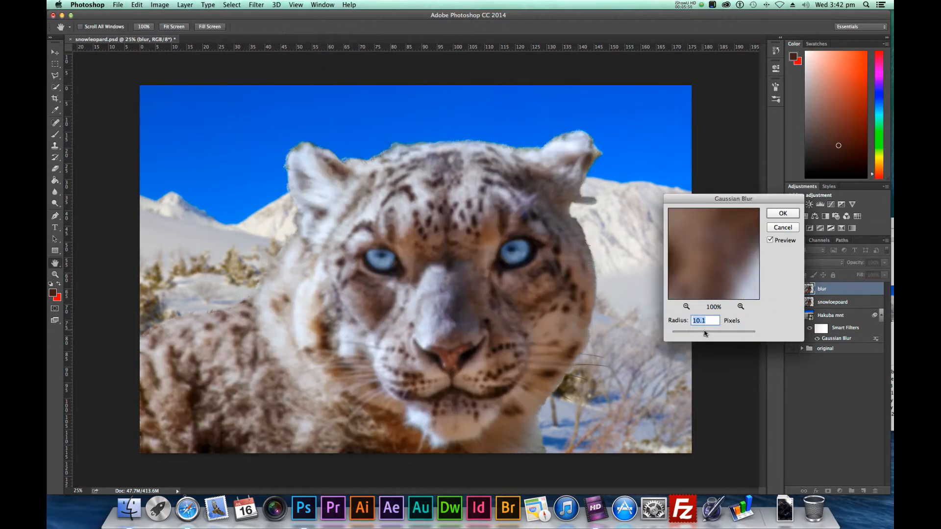
left_click_drag(706, 336, 696, 337)
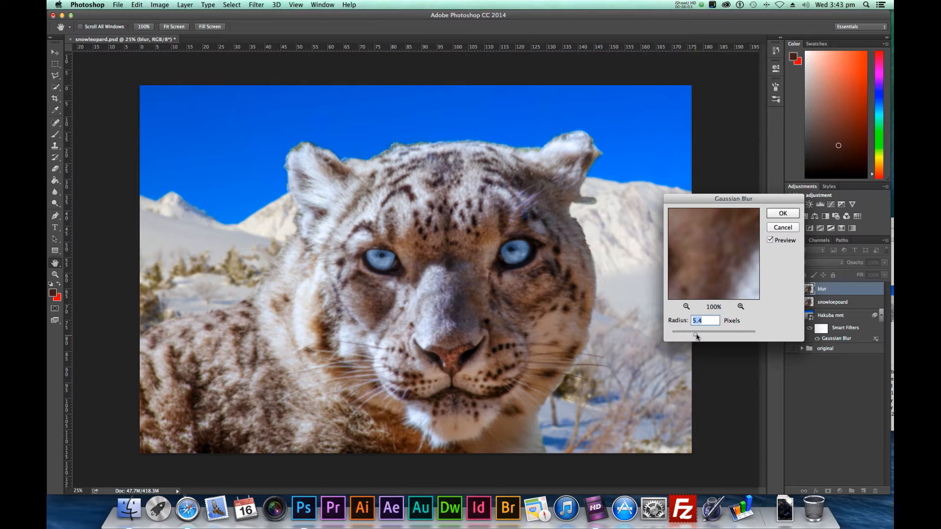
left_click(790, 215)
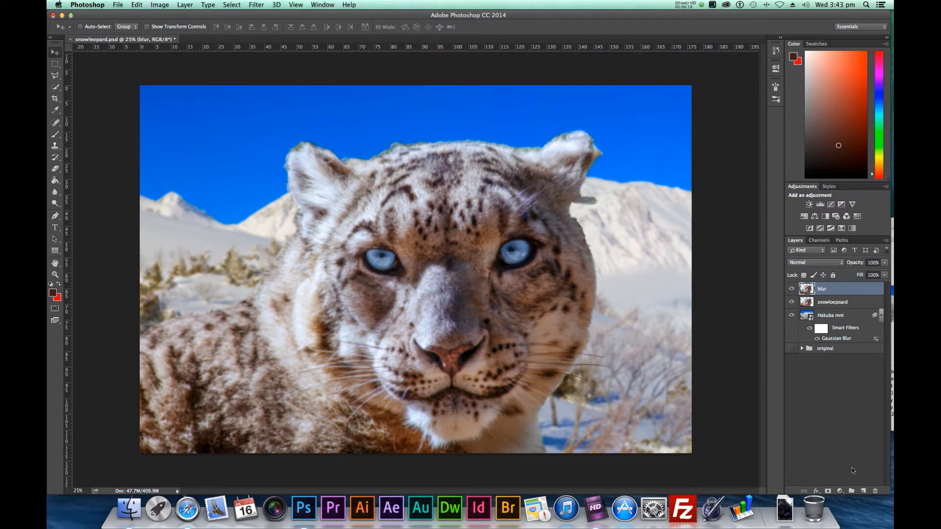
Add a layer mask to the blur layer and invert it to black
left_click(828, 491)
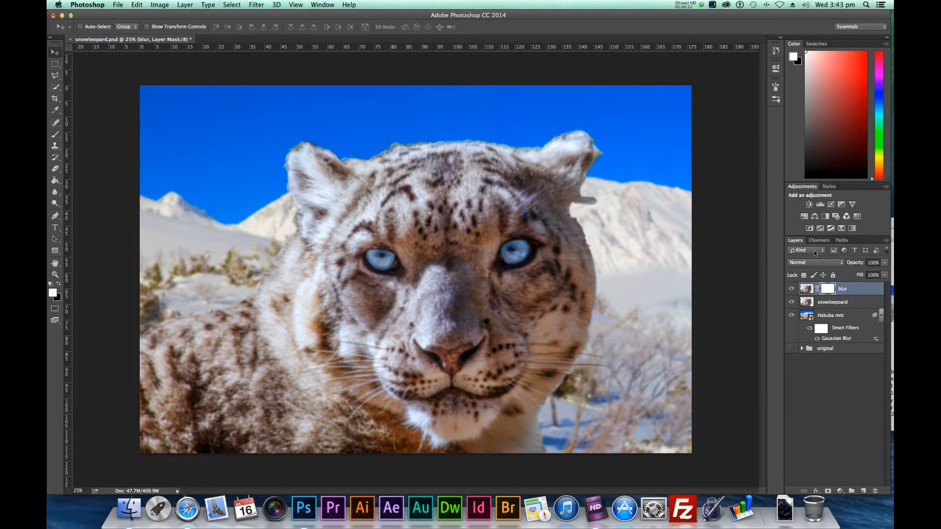
key("super+i")
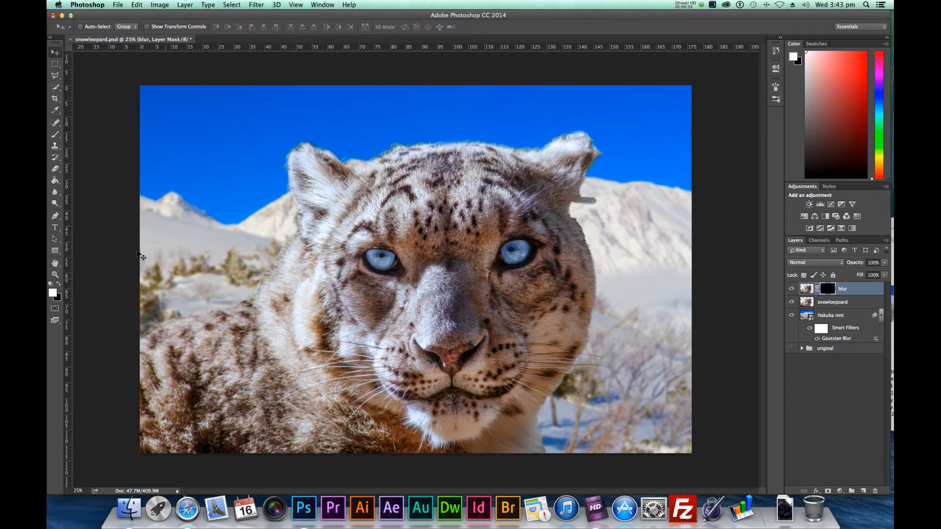
Choose a soft round brush with 0% hardness and paint white on the blur layer's mask along the edge of the leopard's back
left_click(54, 135)
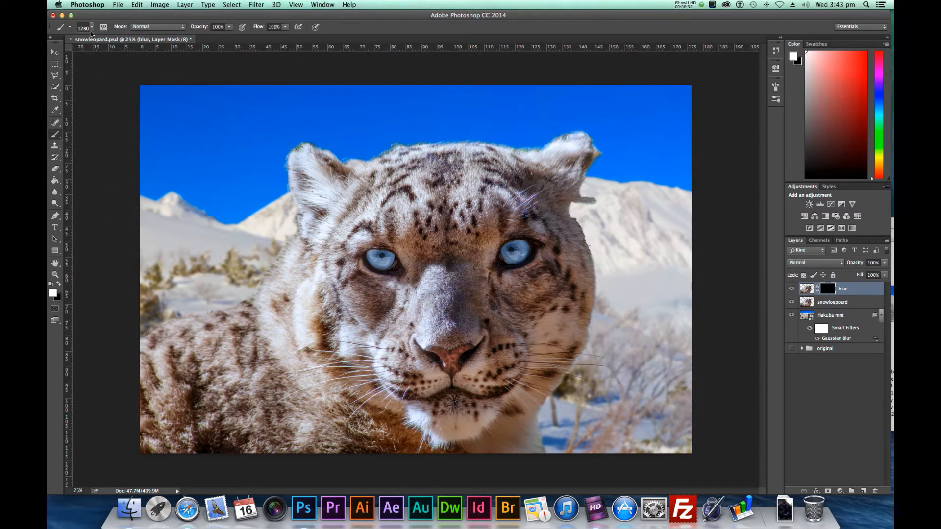
left_click(91, 28)
scroll(131, 129, "up", 10)
left_click(122, 114)
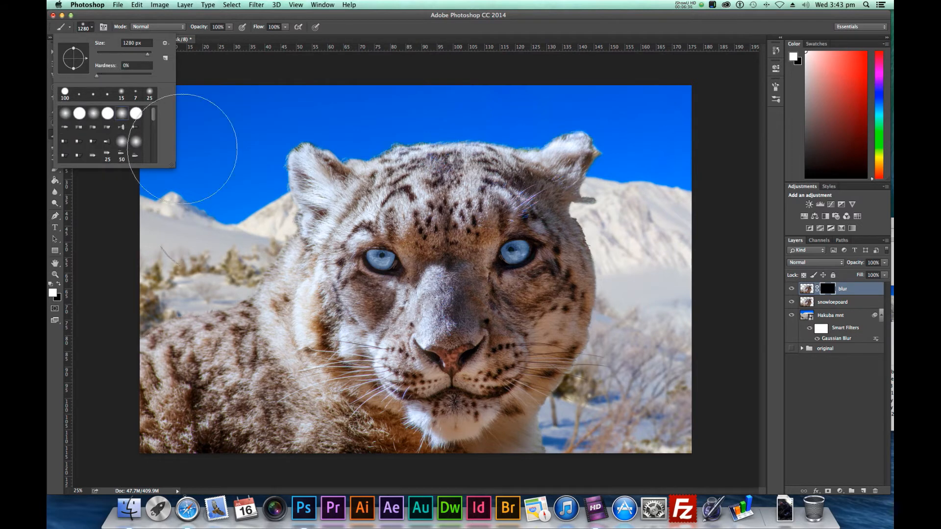
left_click_drag(146, 57, 138, 57)
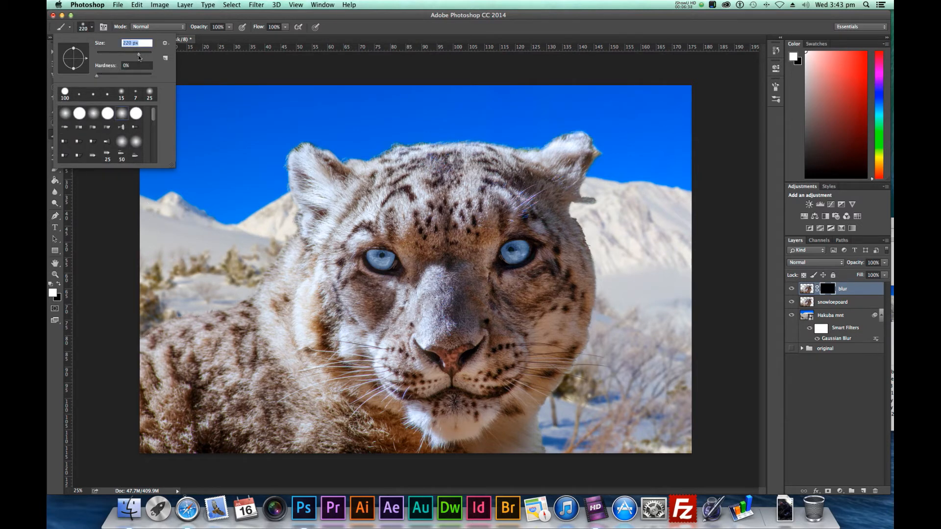
type("400")
key("Return")
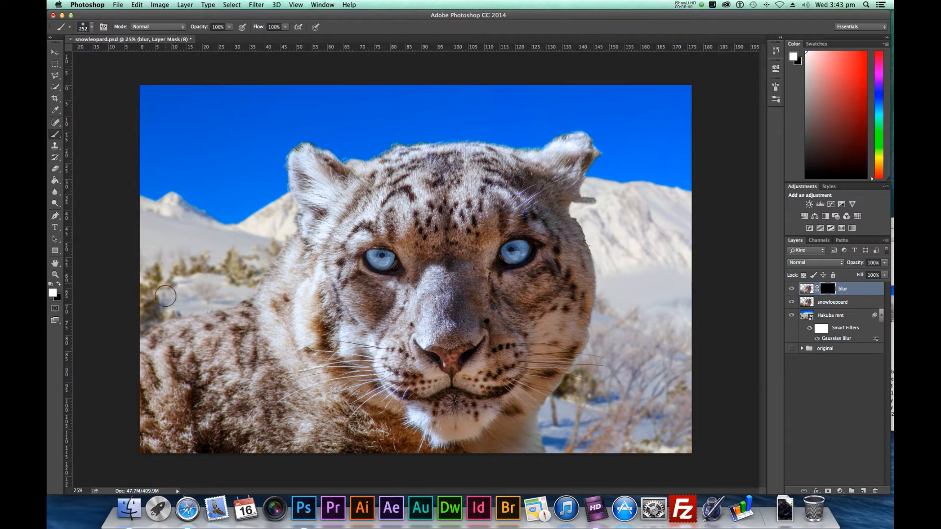
key("bracketright")
key("bracketright")
mouse_move(169, 326)
left_mouse_down()
mouse_move(219, 312)
mouse_move(275, 251)
left_mouse_up()
Enlarge the brush to about 900 px and paint the mask white along the top of the head, the back and the other side of the face
key("bracketright")
key("bracketright")
key("bracketright")
key("bracketright")
key("bracketleft")
left_click_drag(367, 134, 553, 120)
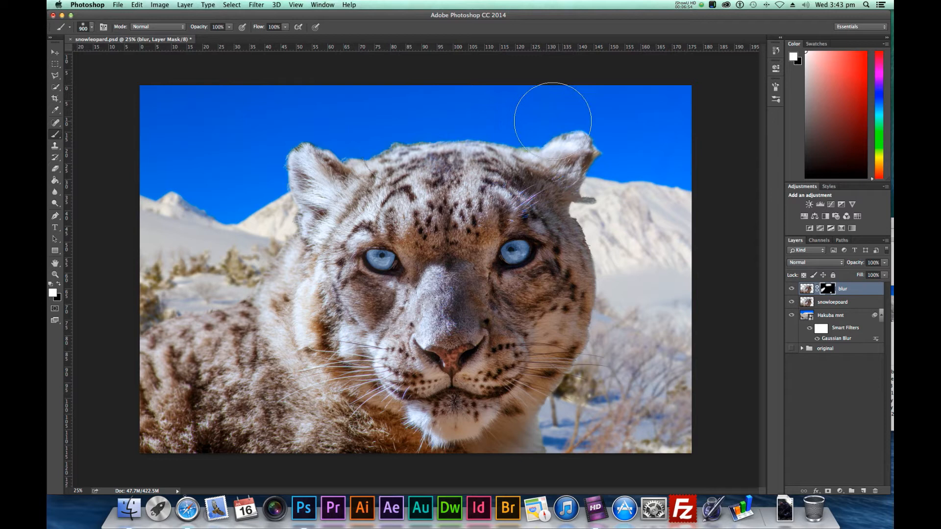
mouse_move(265, 237)
left_mouse_down()
mouse_move(232, 285)
mouse_move(168, 313)
left_mouse_up()
mouse_move(597, 215)
left_mouse_down()
mouse_move(620, 260)
mouse_move(617, 280)
mouse_move(559, 435)
left_mouse_up()
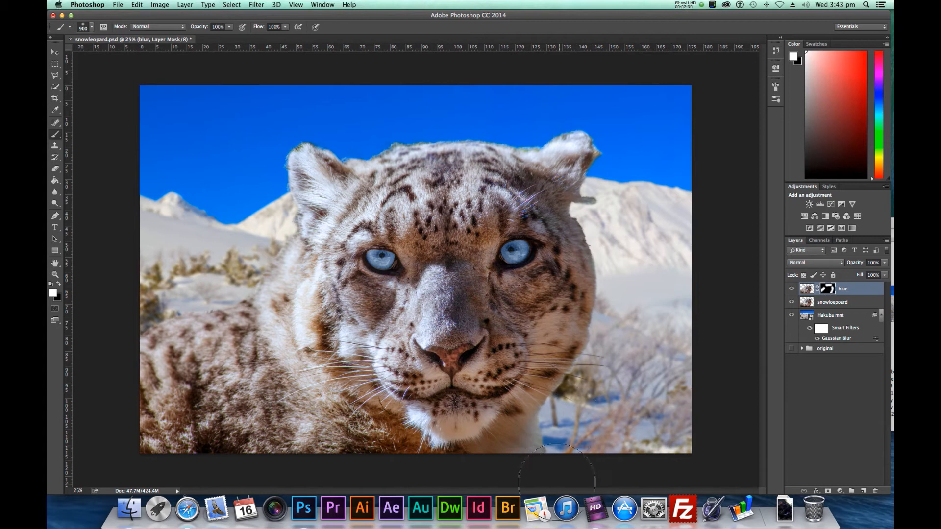
Lower the brush opacity and paint softer white strokes on the blur mask around the inner fur of the head, cheek and chin
left_click(230, 27)
left_click_drag(233, 36, 212, 37)
left_click(359, 204)
key("[")
key("[")
key("[")
key("[")
mouse_move(311, 257)
left_mouse_down()
mouse_move(297, 333)
mouse_move(390, 441)
mouse_move(504, 434)
left_mouse_up()
key("bracketright")
key("bracketright")
key("bracketright")
left_click(56, 55)
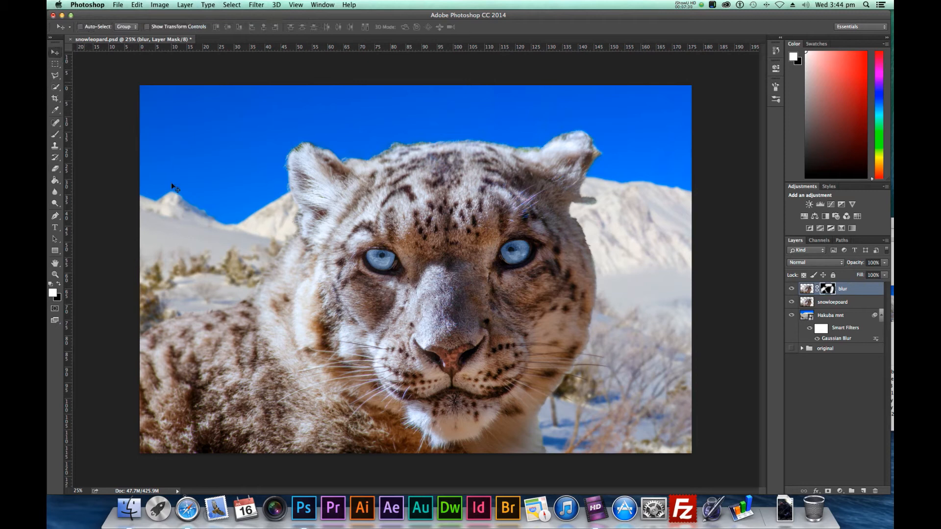
Merge the blur layer with the snowloepoard layer
left_click(809, 292)
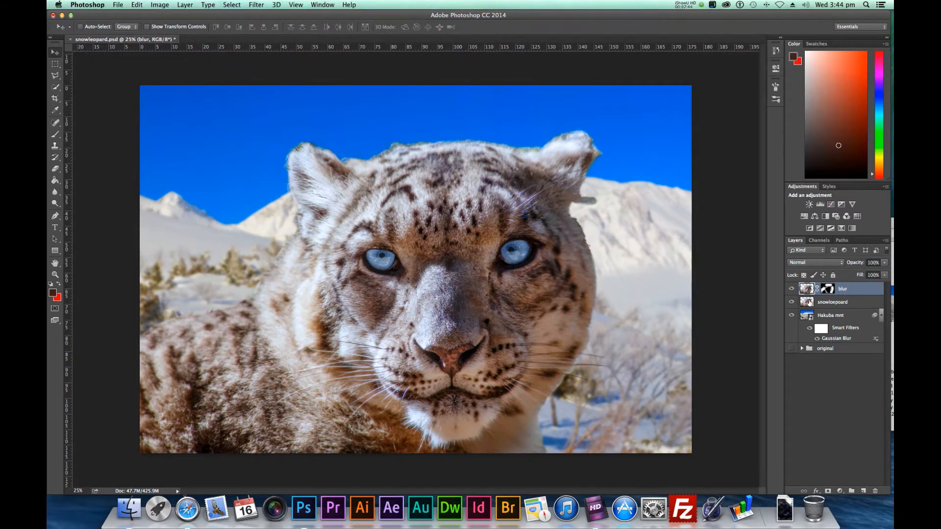
left_click(834, 303, "shift")
right_click(861, 305)
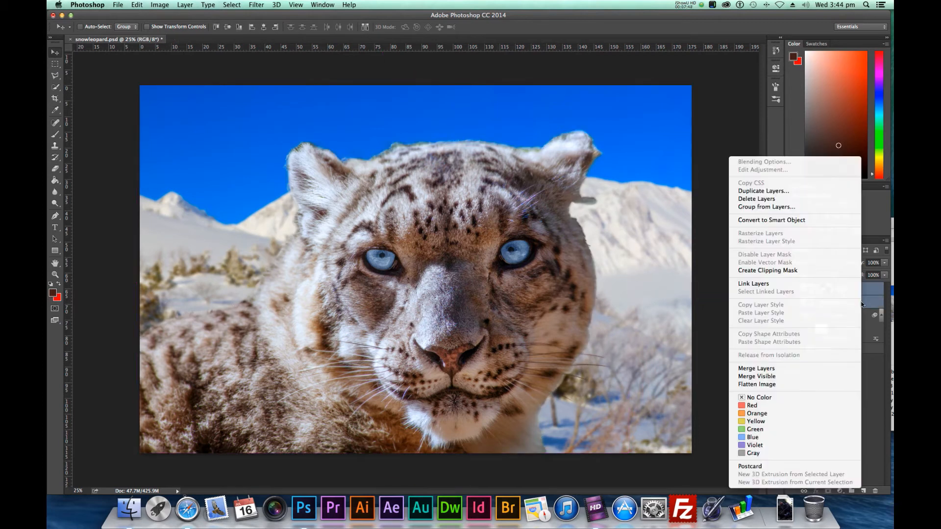
left_click(822, 371)
Rename the merged layer as snowleopard
double_click(823, 289)
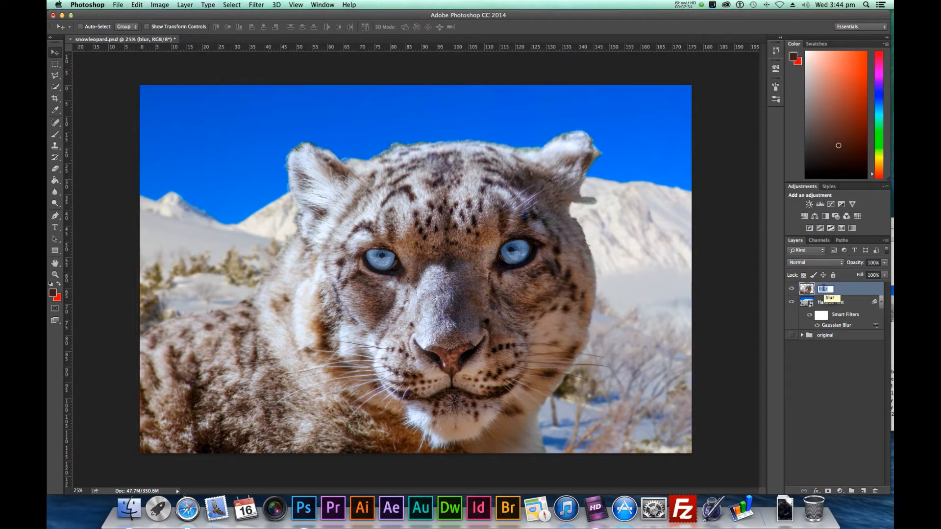
type("snowleopard")
key("Return")
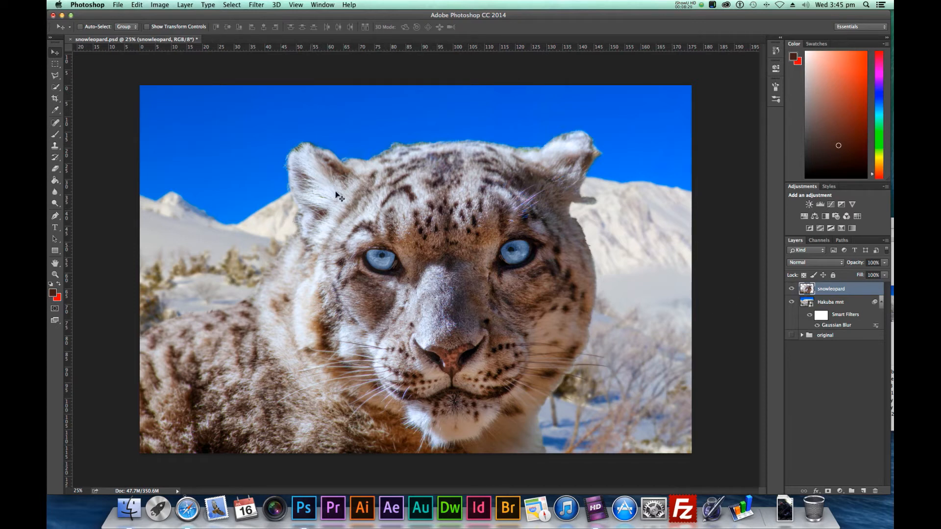
Hide the snowleopard layer and add a Curves adjustment layer directly above the Hakuba mnt layer
left_click(791, 289)
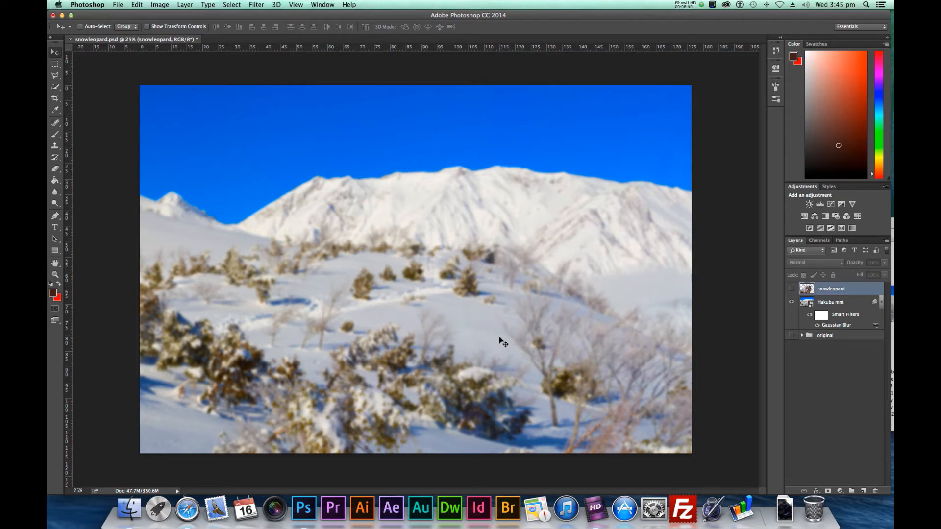
left_click(792, 289)
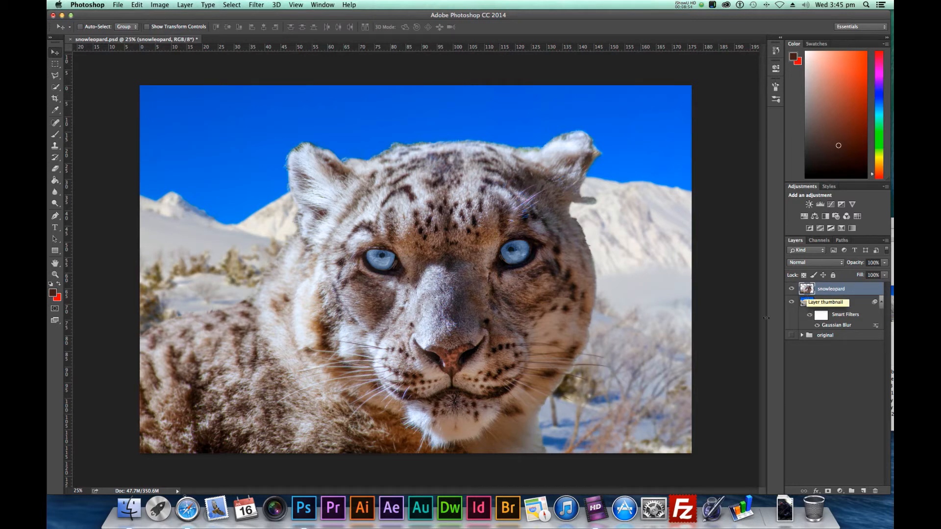
left_click(791, 289)
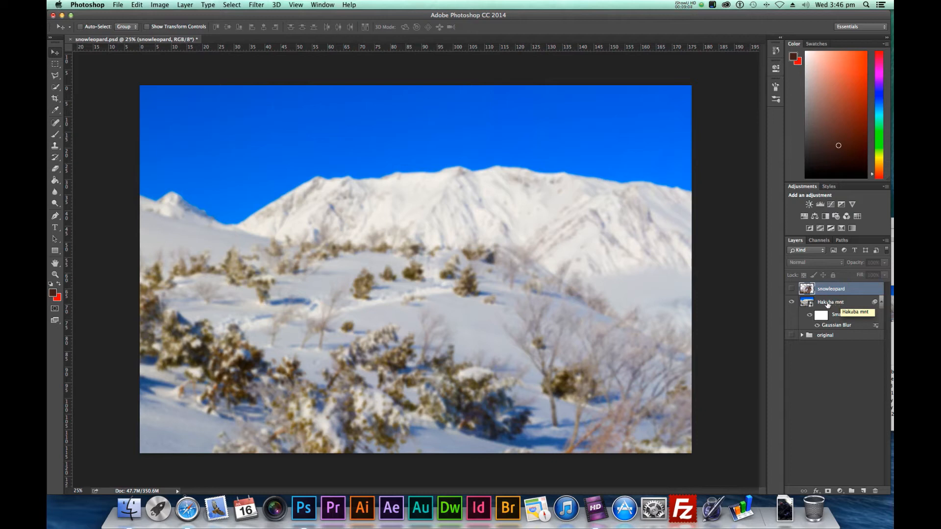
left_click(827, 303)
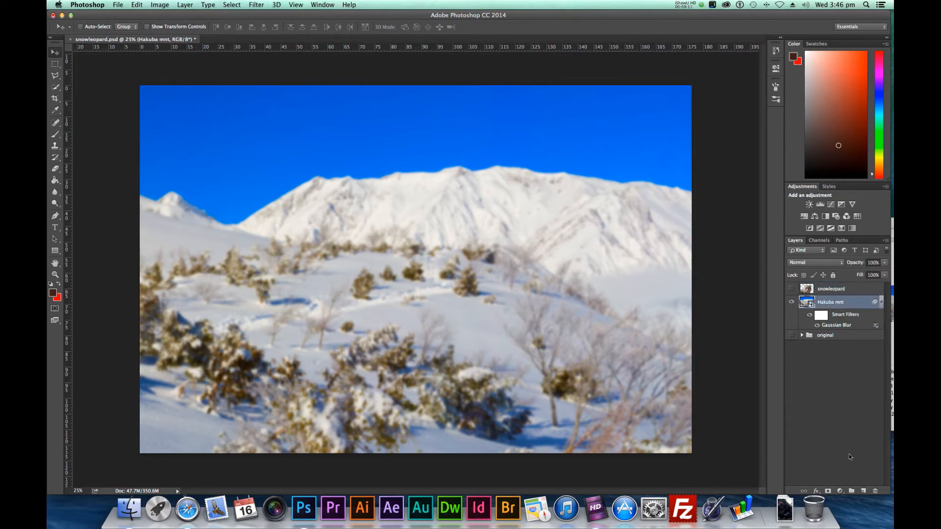
left_click(839, 491)
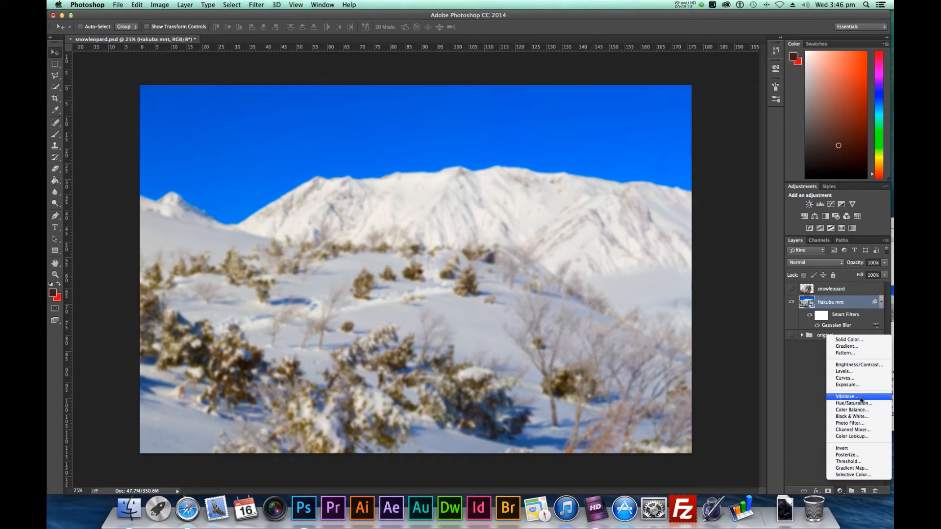
left_click(857, 378)
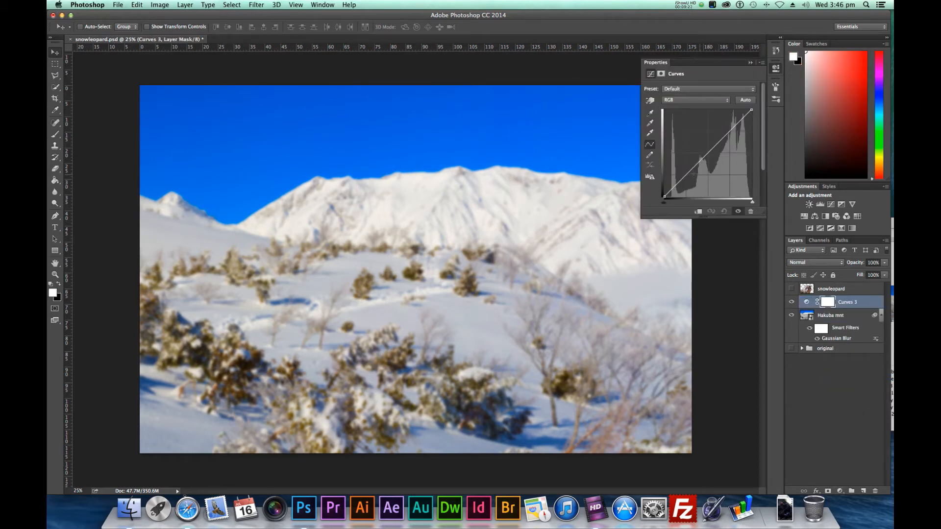
Darken the shadows with an RGB curve point at input 67, output 54, and extend the Curves properties to show the point values
left_click_drag(686, 175, 687, 178)
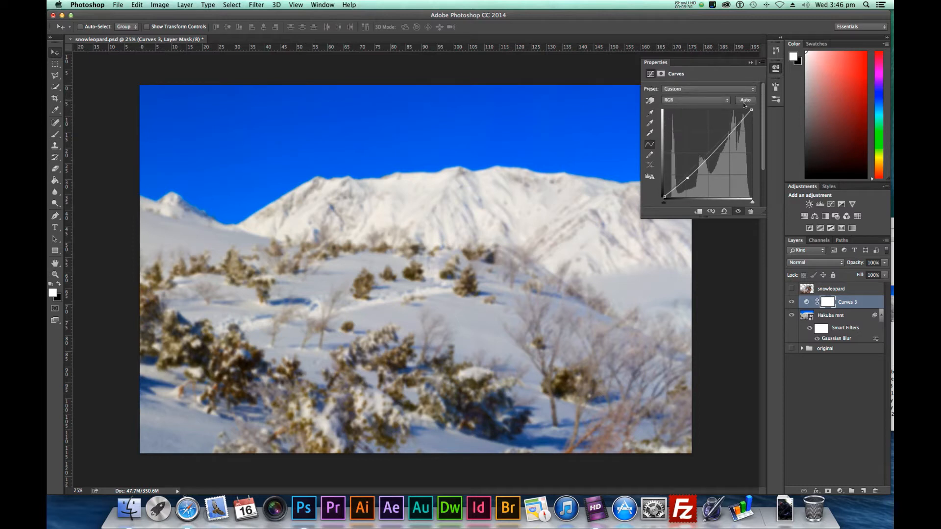
left_click_drag(758, 218, 758, 237)
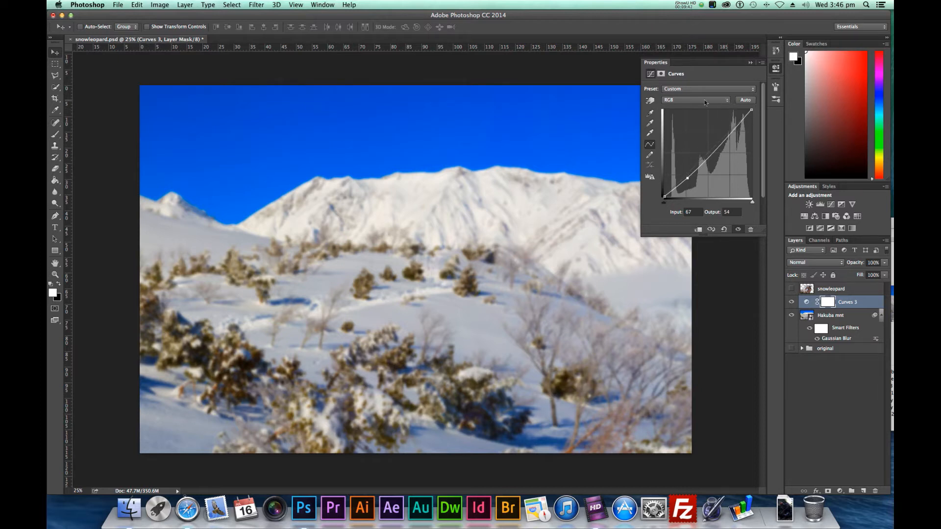
left_click(726, 101)
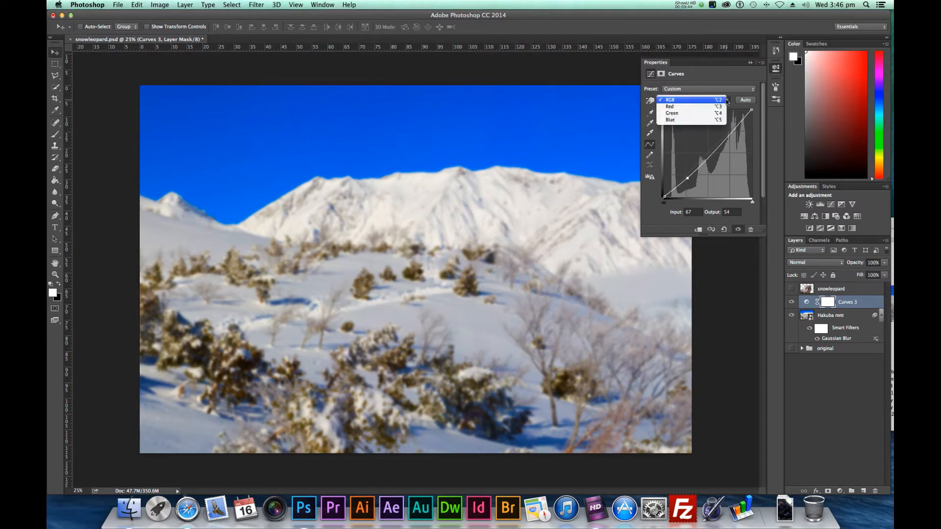
left_click(678, 106)
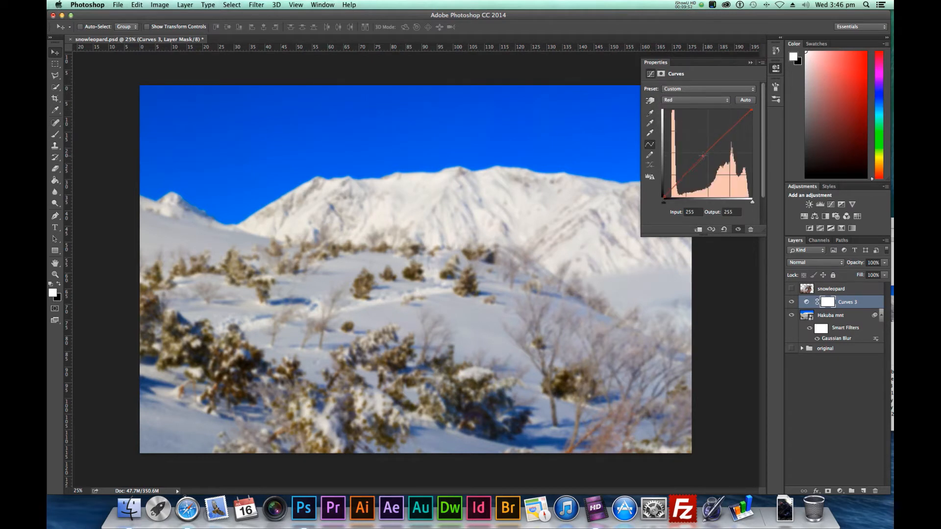
left_click_drag(704, 158, 669, 203)
Add a midtone point to the blue channel curve at about input 104, output 106
left_click(727, 100)
left_click(695, 118)
mouse_move(707, 153)
left_mouse_down()
mouse_move(711, 167)
mouse_move(700, 160)
left_mouse_up()
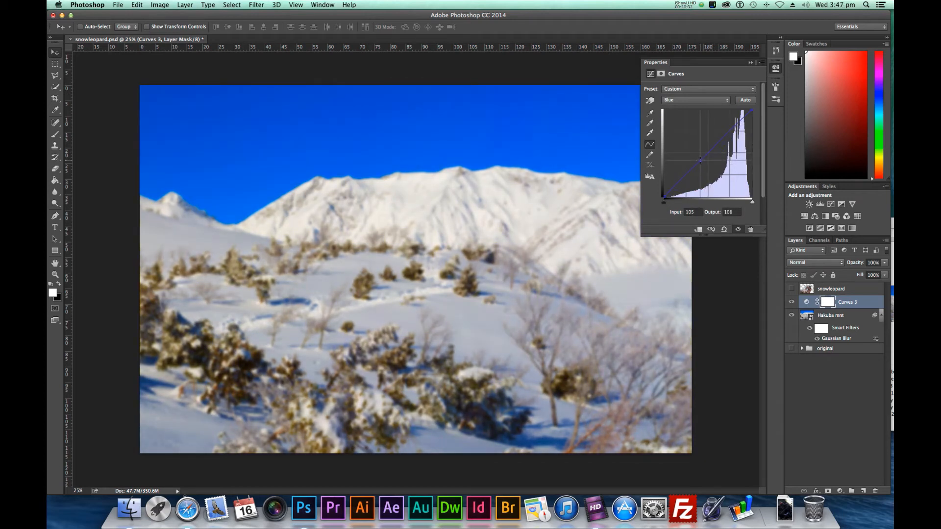
left_click(727, 100)
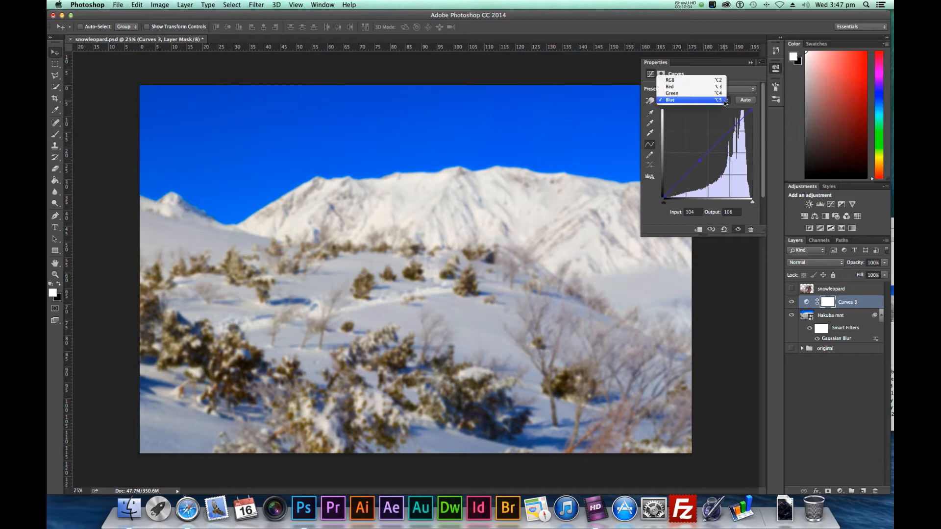
left_click(713, 92)
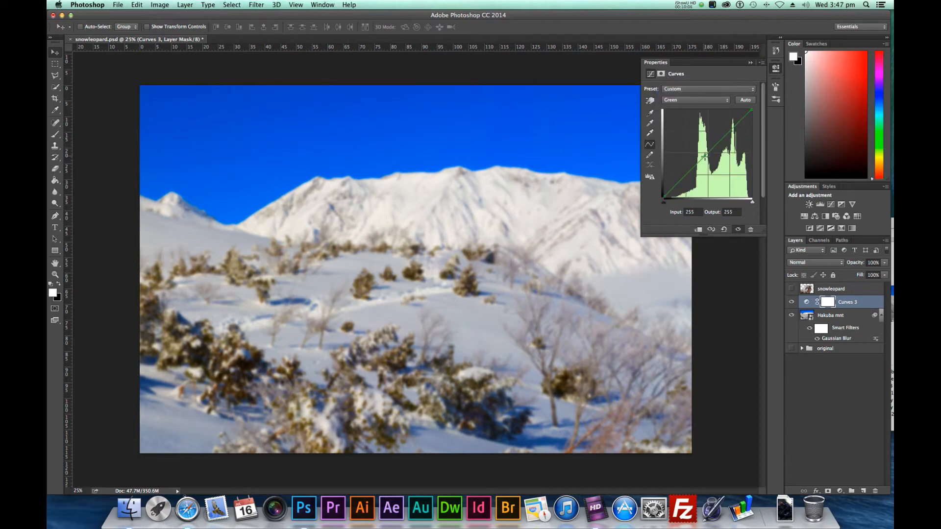
left_click(704, 157)
left_click_drag(704, 156, 704, 157)
key("Delete")
Raise the blue channel curve by moving its midtone point to input 94, output 111
left_click(728, 101)
left_click(715, 106)
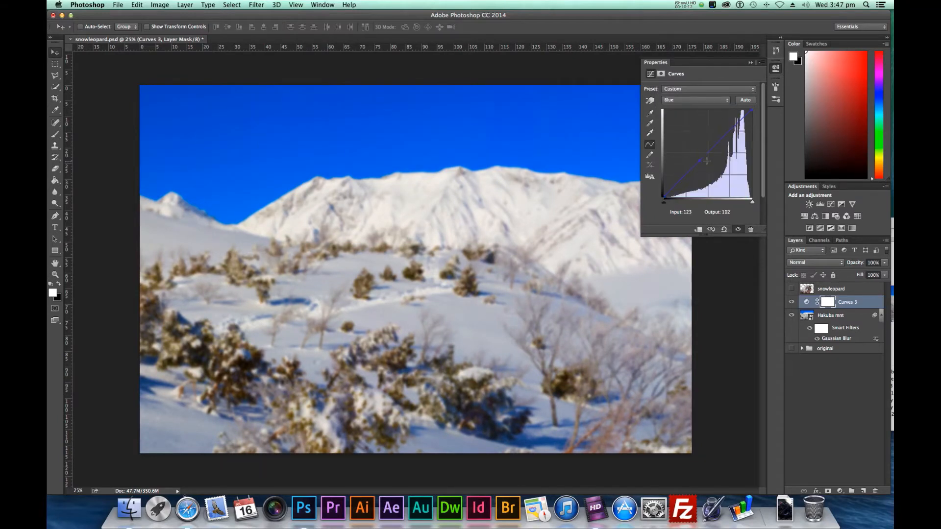
left_click(700, 160)
left_click_drag(700, 159, 697, 157)
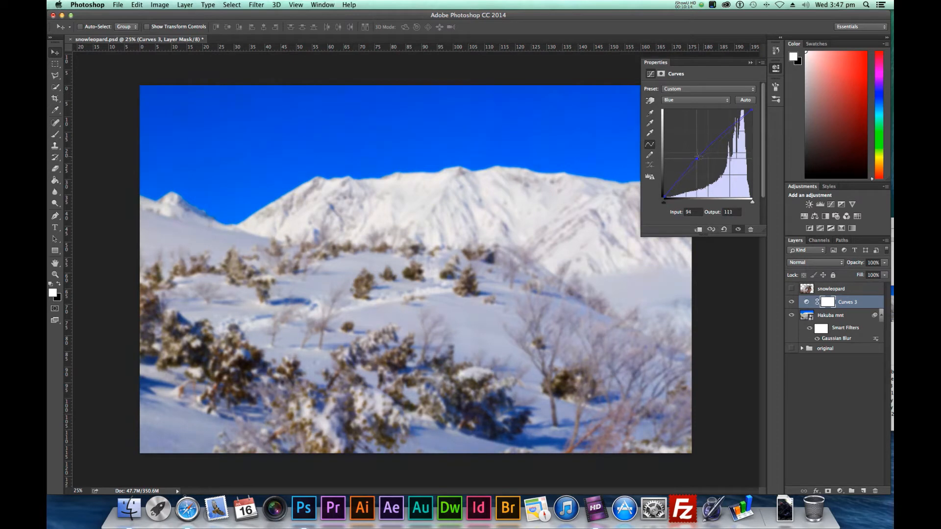
Increase contrast on the RGB curve with a highlight point at input 179, output 185 and the shadow point at input 68, output 35
left_click(727, 100)
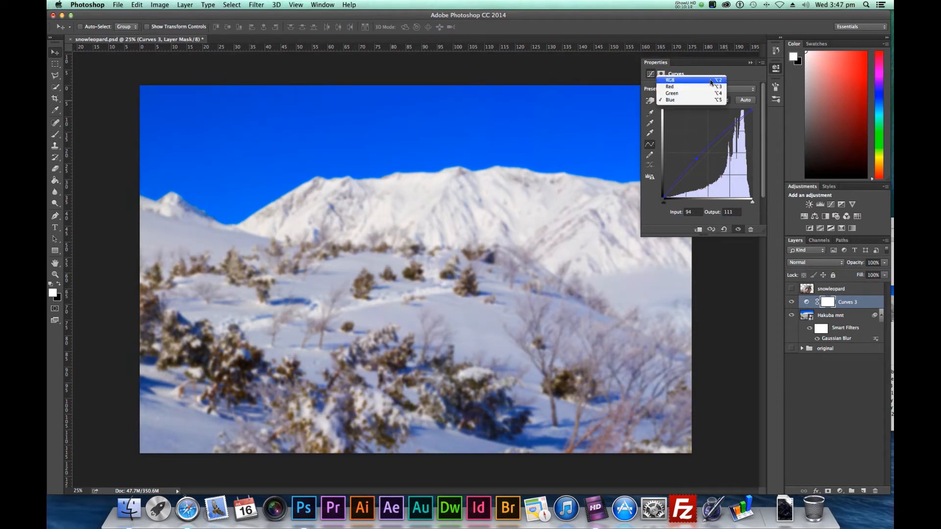
left_click(710, 79)
left_click_drag(687, 178, 688, 181)
left_click_drag(726, 142, 726, 133)
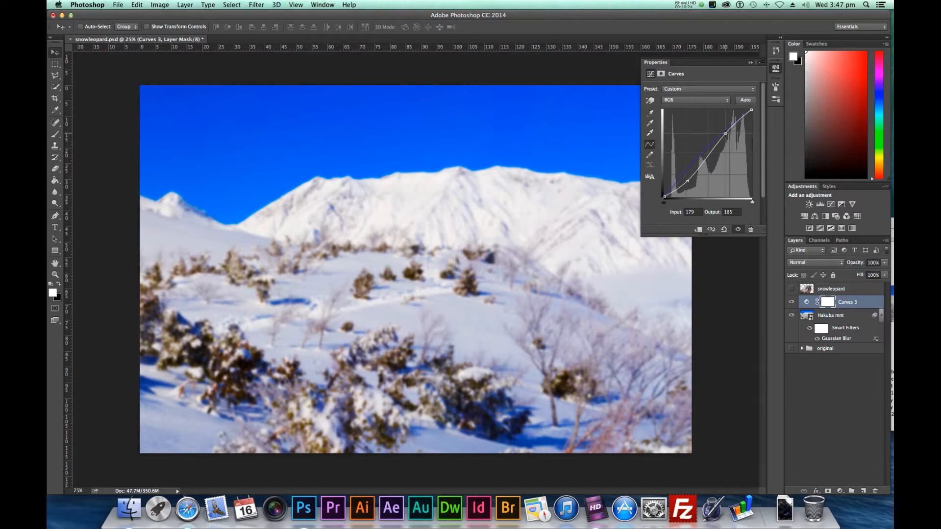
left_click_drag(687, 181, 688, 185)
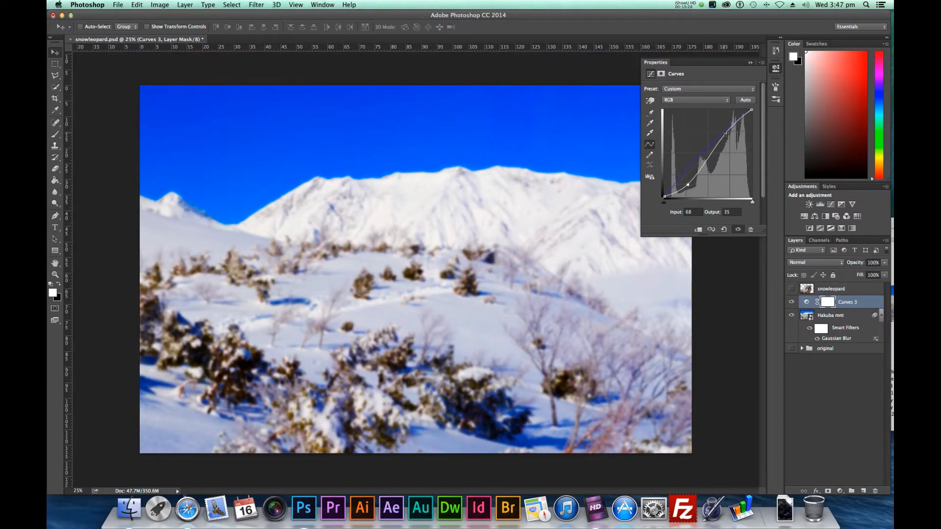
Move the RGB curve's highlight point to input 184, output 180, and collapse the Curves properties
left_click_drag(725, 133, 727, 135)
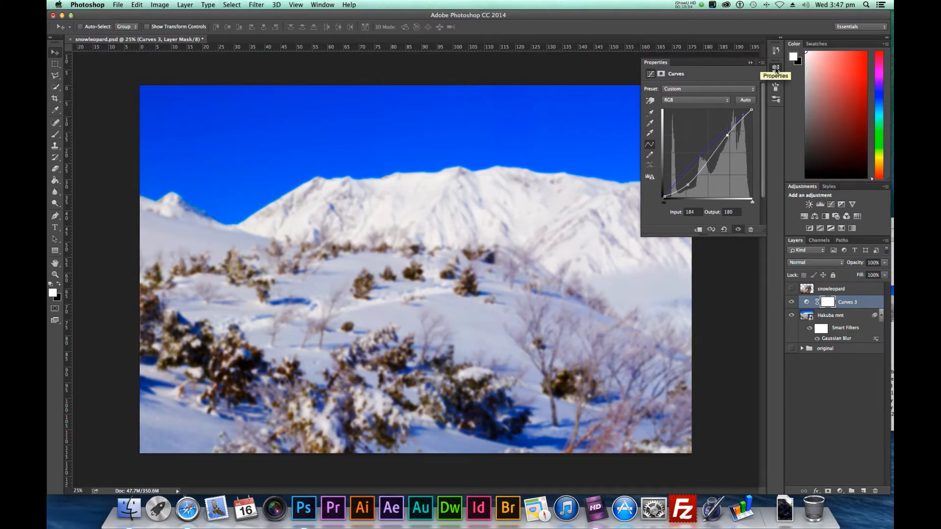
left_click(775, 69)
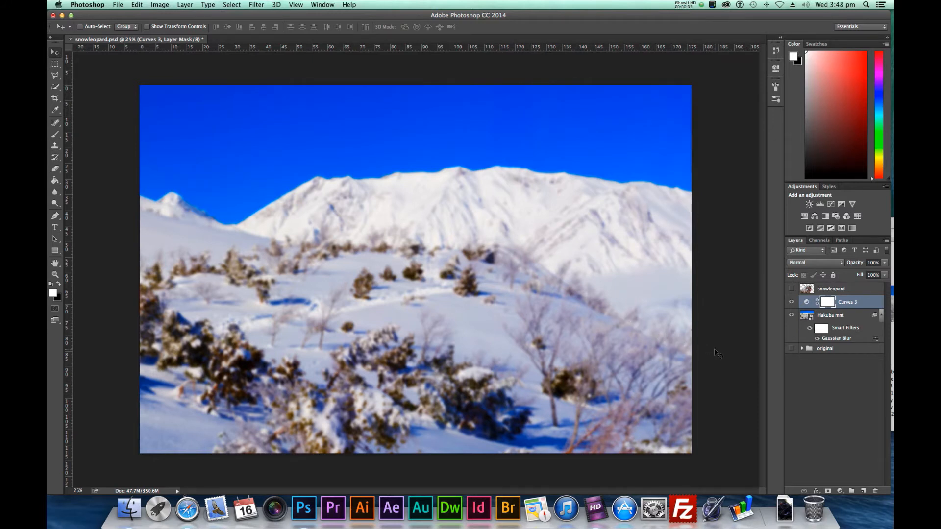
Show the snowleopard layer and load its pixels as a selection
left_click(791, 289)
left_click(808, 290)
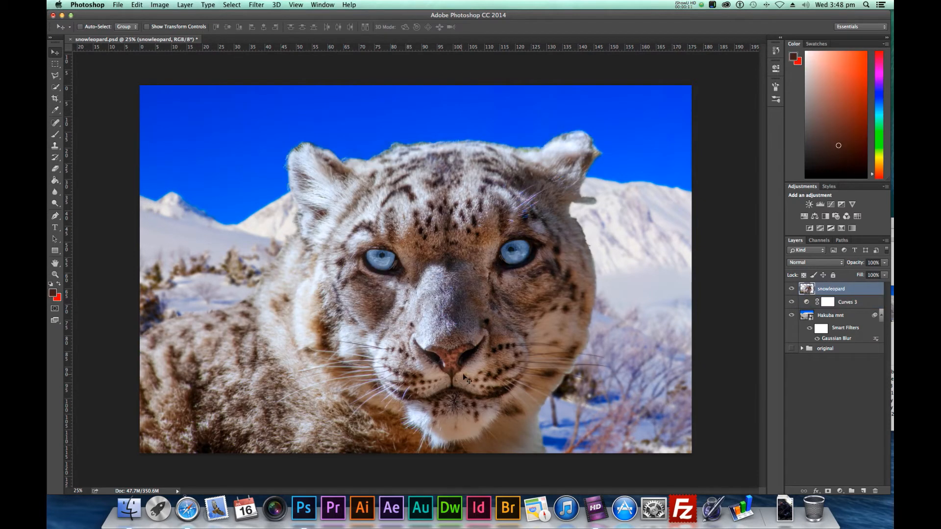
right_click(808, 291)
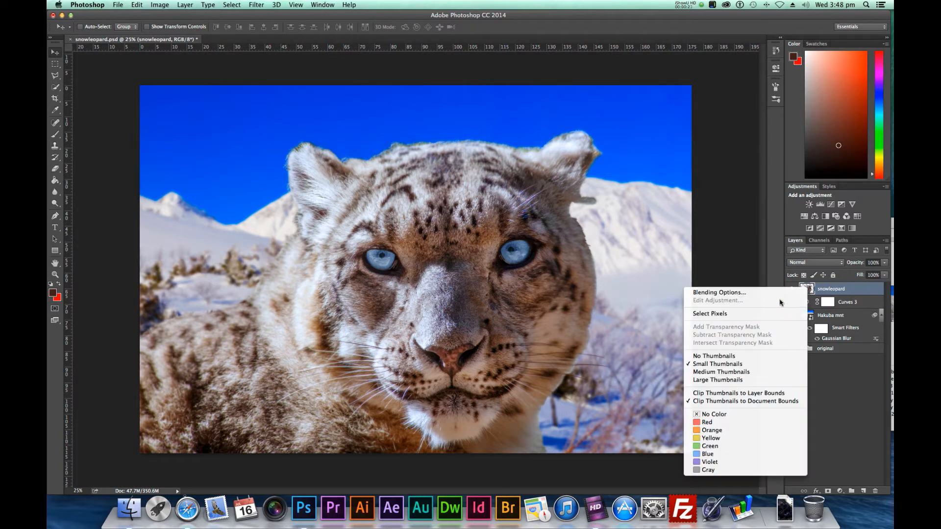
left_click(723, 314)
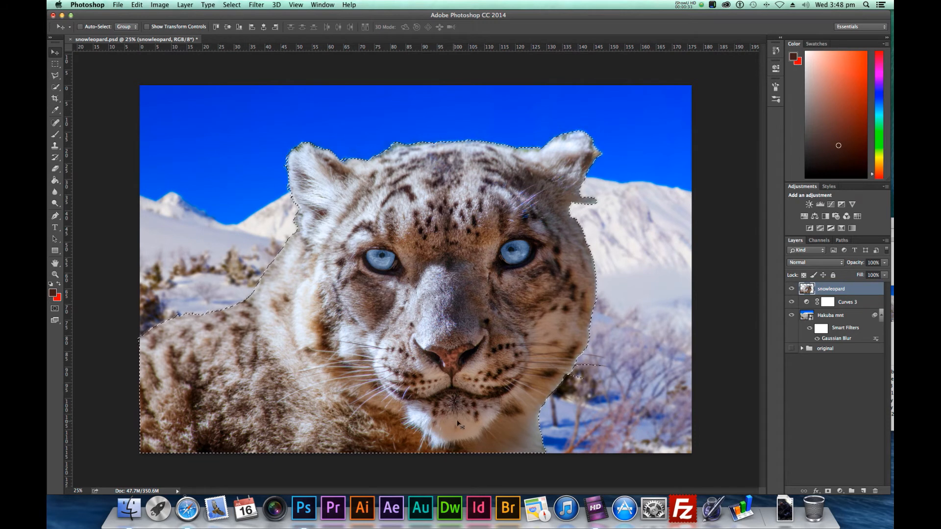
Add a Curves adjustment masked to the leopard and raise its blue channel with a midtone point at input 118, output 141
left_click(839, 491)
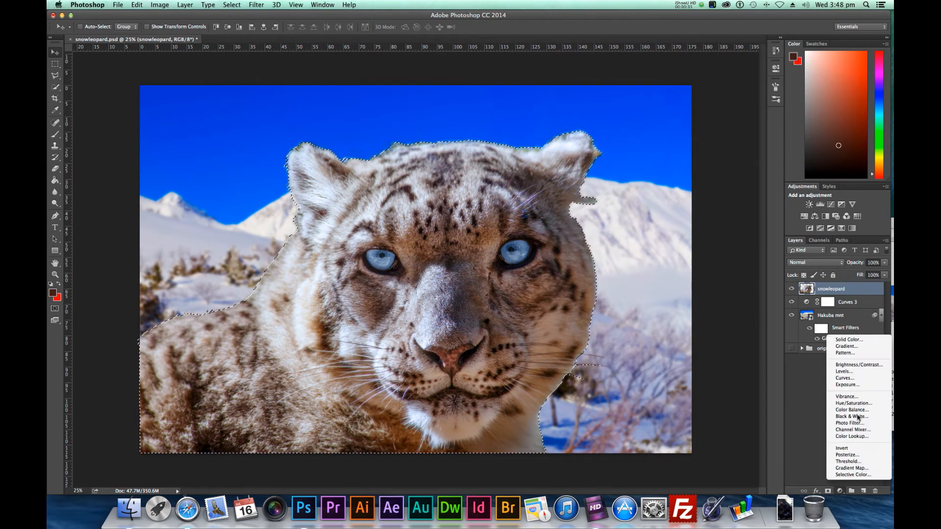
left_click(854, 379)
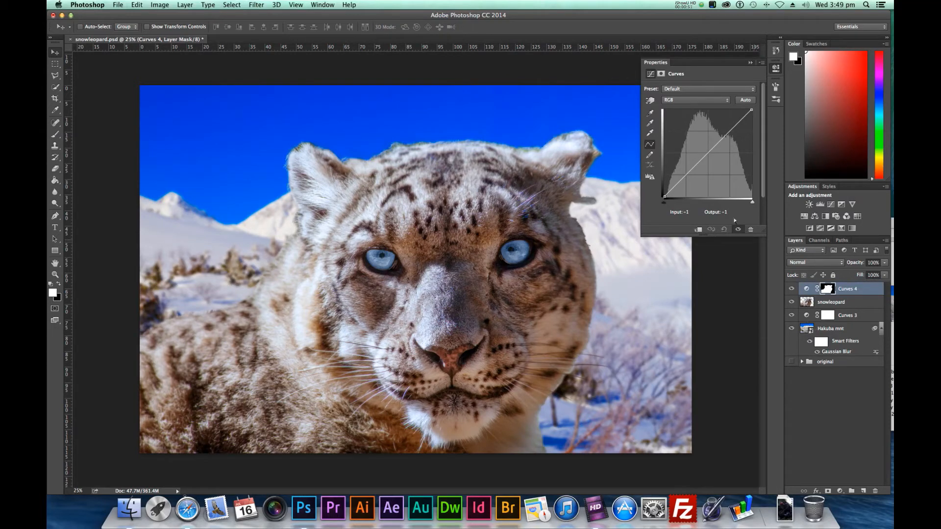
left_click(727, 100)
left_click(701, 119)
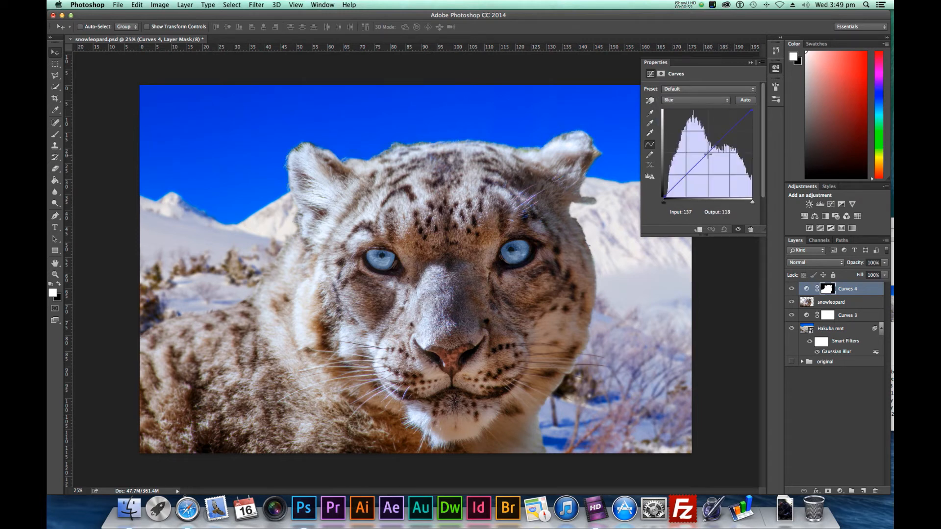
left_click_drag(708, 155, 704, 149)
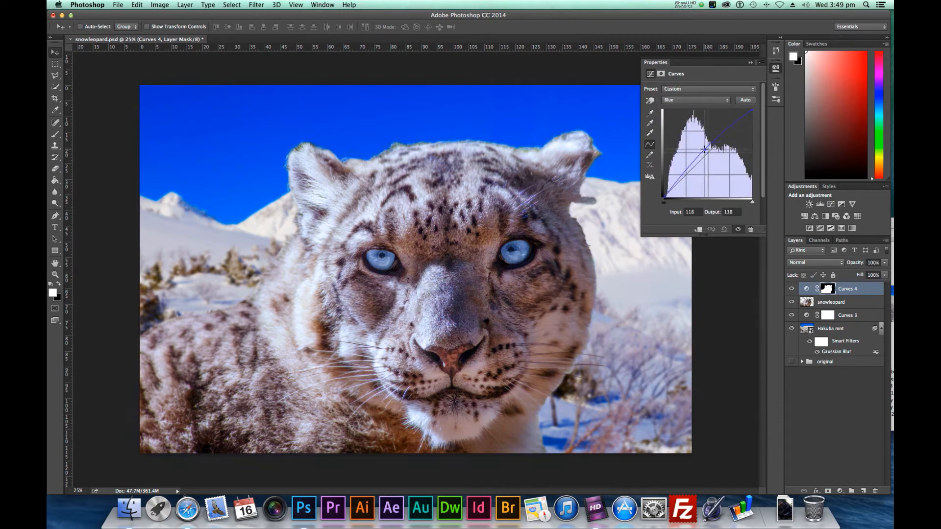
key("Up")
key("Up")
key("Up")
Add contrast to the leopard's RGB curve with points at input 41, output 27 and input 175, output 177
left_click(728, 100)
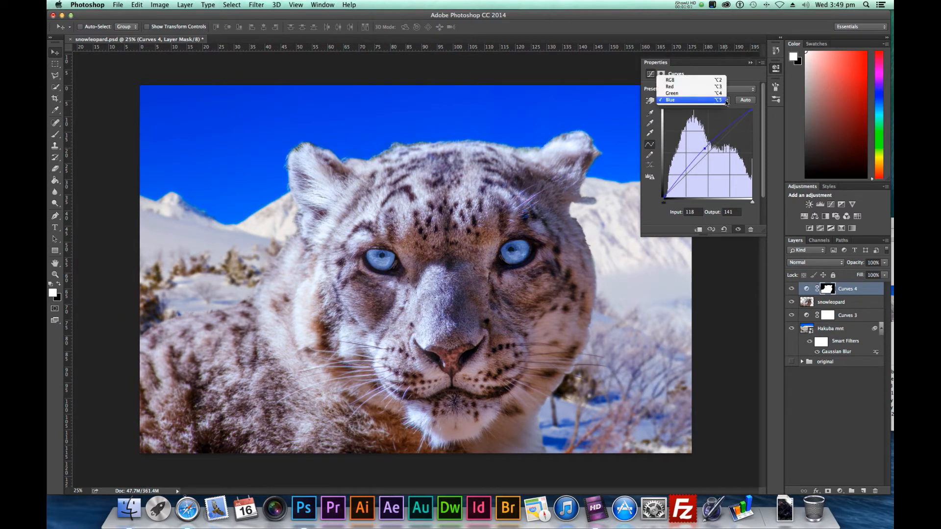
left_click(709, 81)
left_click_drag(677, 186, 678, 188)
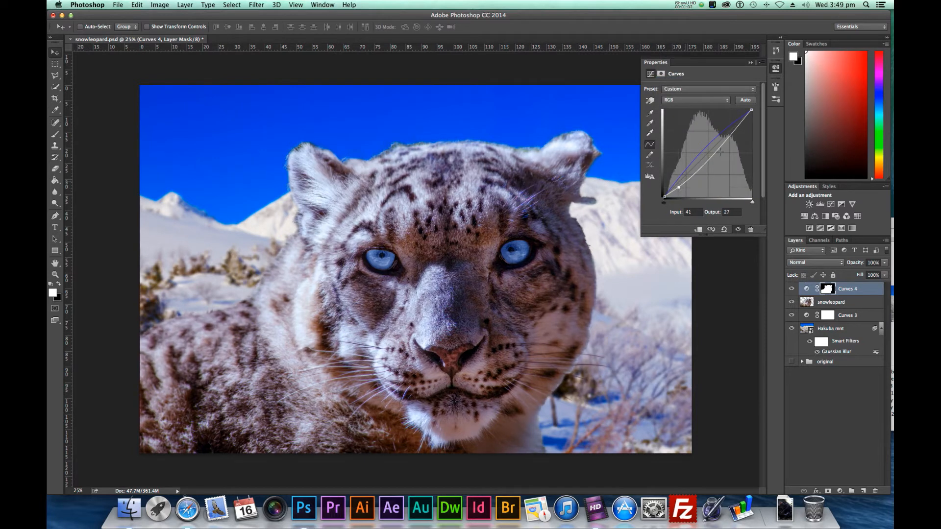
left_click_drag(722, 140, 724, 138)
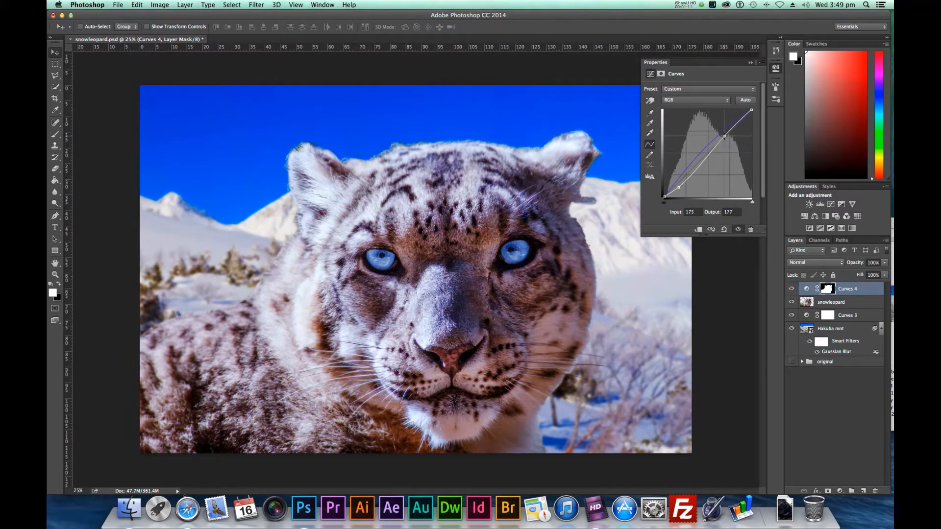
left_click(678, 187)
left_click(775, 70)
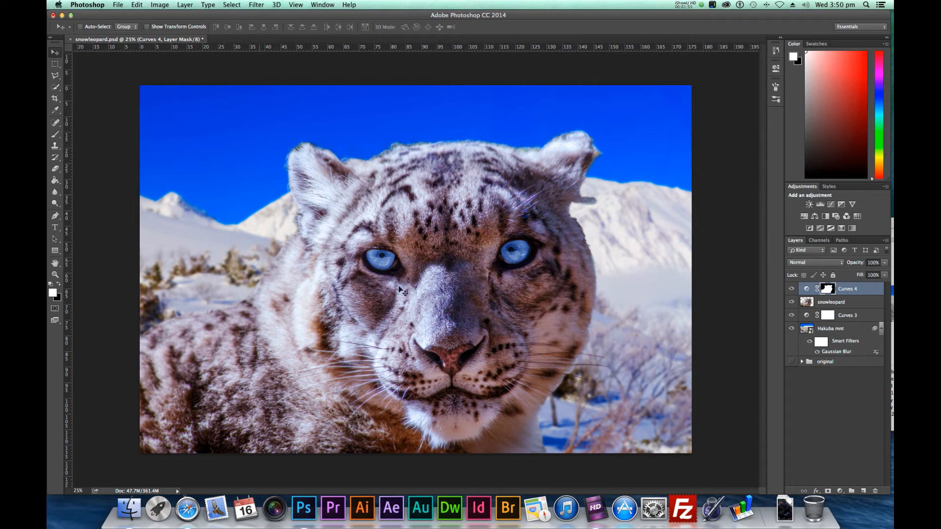
Add a new layer above the background's Curves 3 adjustment and choose the foreground-to-transparent preset for the Gradient tool
left_click(861, 317)
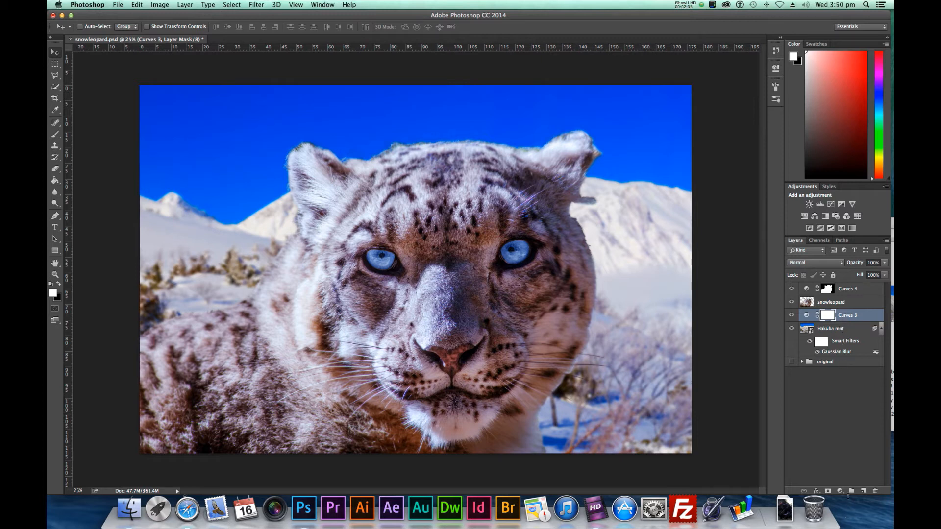
left_click(862, 492)
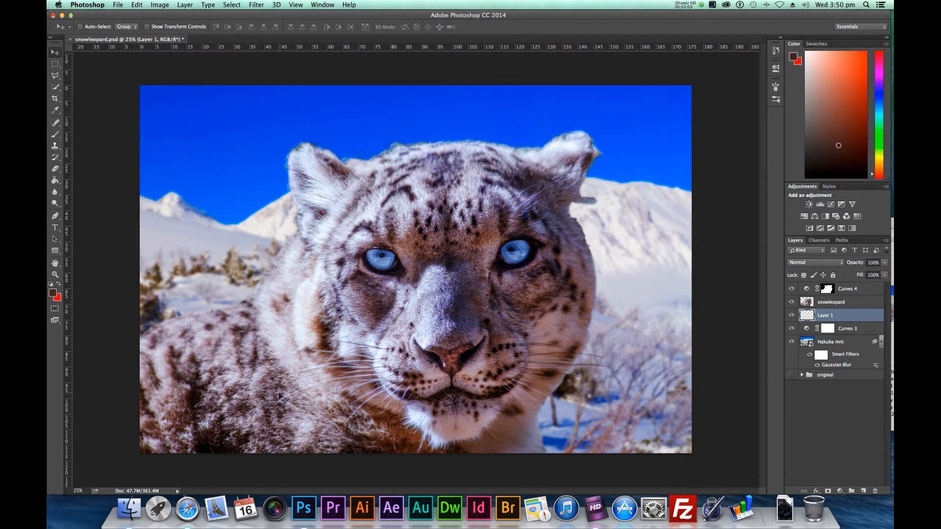
left_click(56, 183)
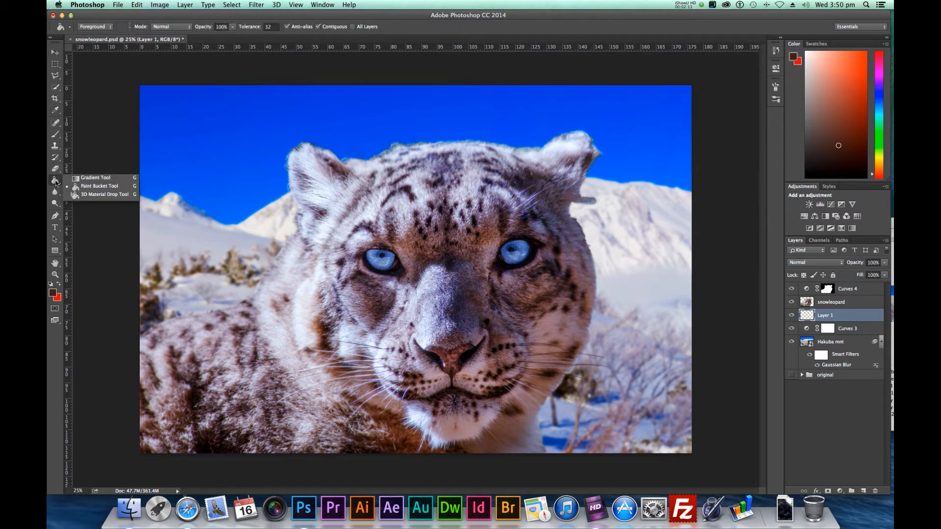
left_click(82, 179)
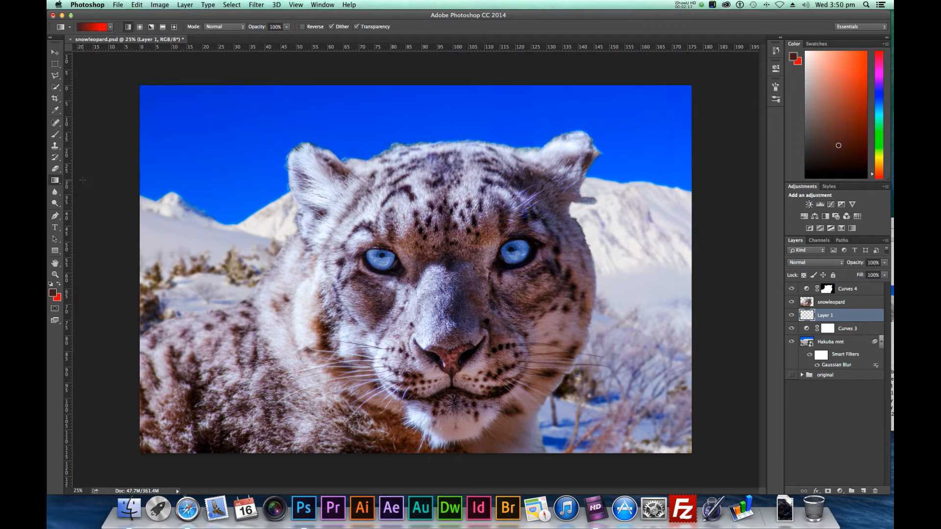
left_click(112, 27)
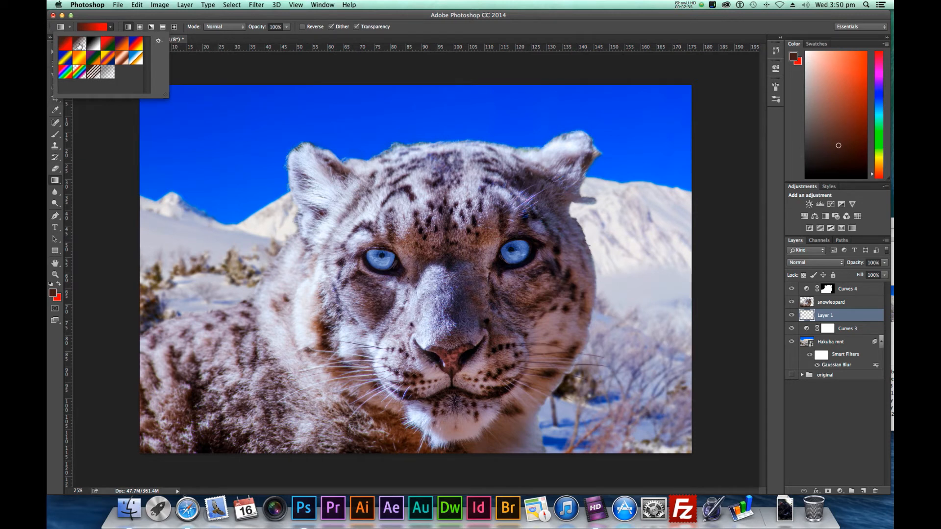
left_click(80, 44)
left_click(378, 68)
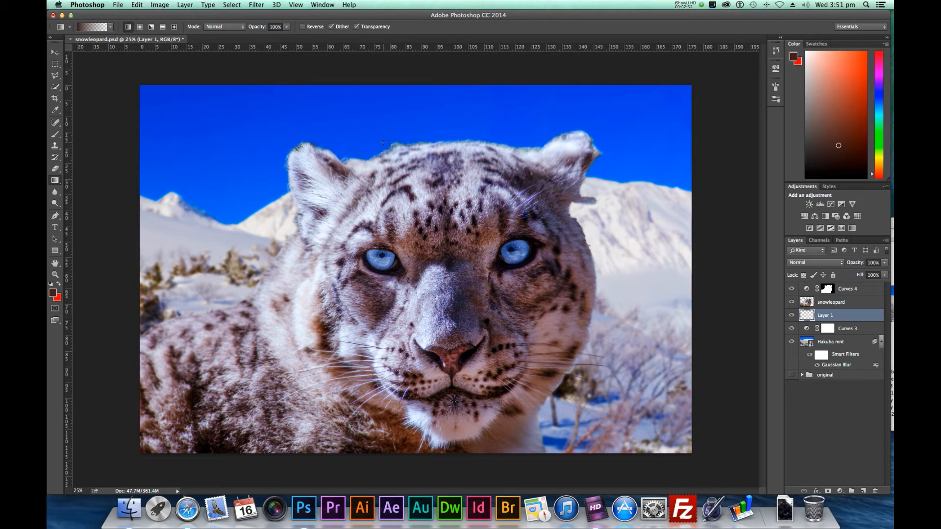
Try a dark brown fade-to-transparent gradient down over the sky on the new layer, and undo it
left_click_drag(384, 143, 384, 233)
left_click_drag(385, 267, 385, 267)
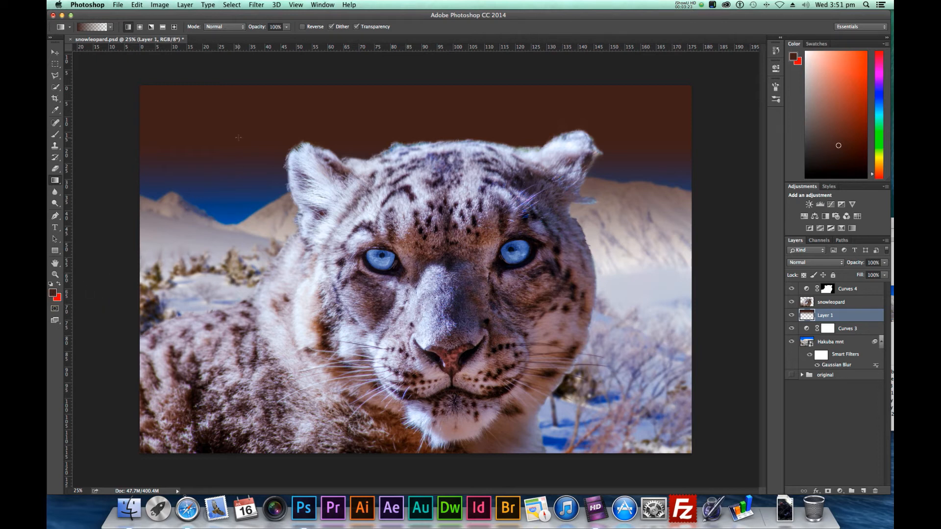
key("super+z")
Replace the foreground and background colours with black (000000) and white (ffffff)
left_click(53, 293)
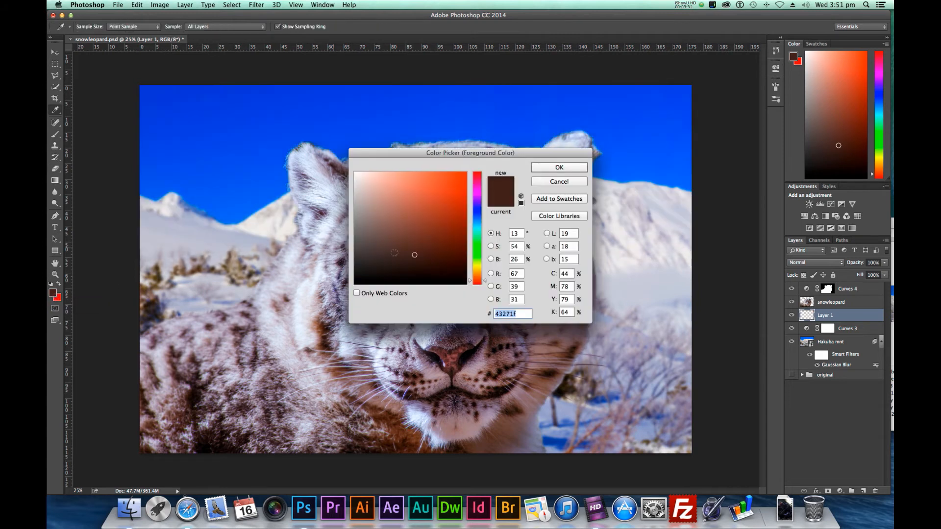
type("000000")
left_click(576, 167)
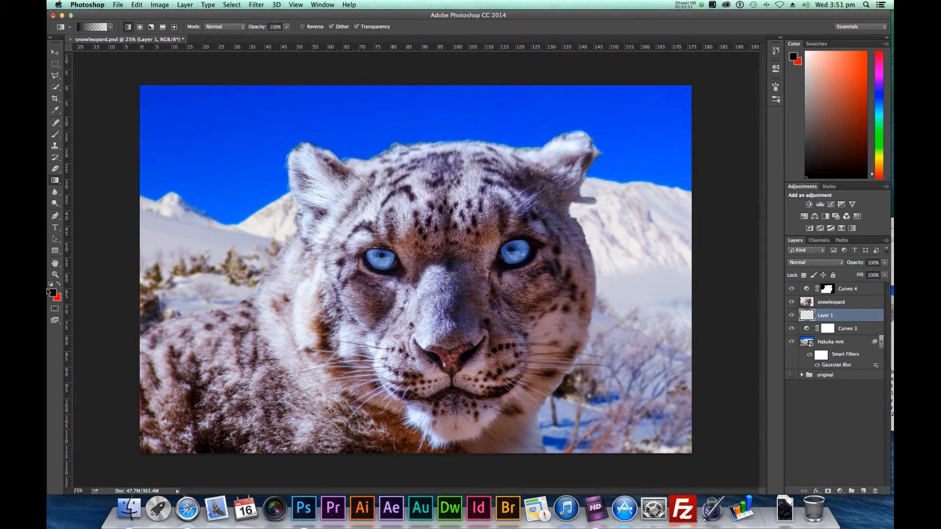
left_click(59, 285)
left_click(52, 293)
type("ffffff")
left_click(561, 169)
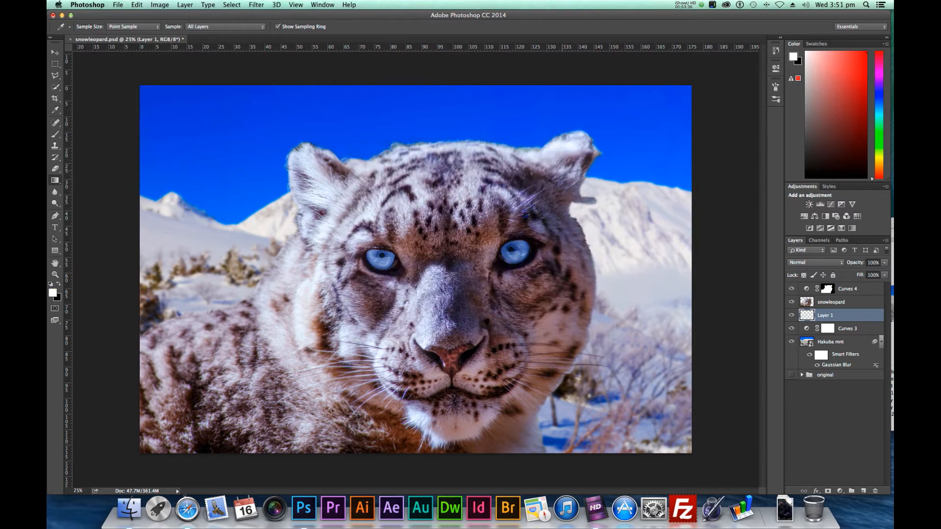
Make black the foreground colour and draw a vertical fade-to-transparent gradient from above the sky down past the leopard's eyes
left_click(60, 286)
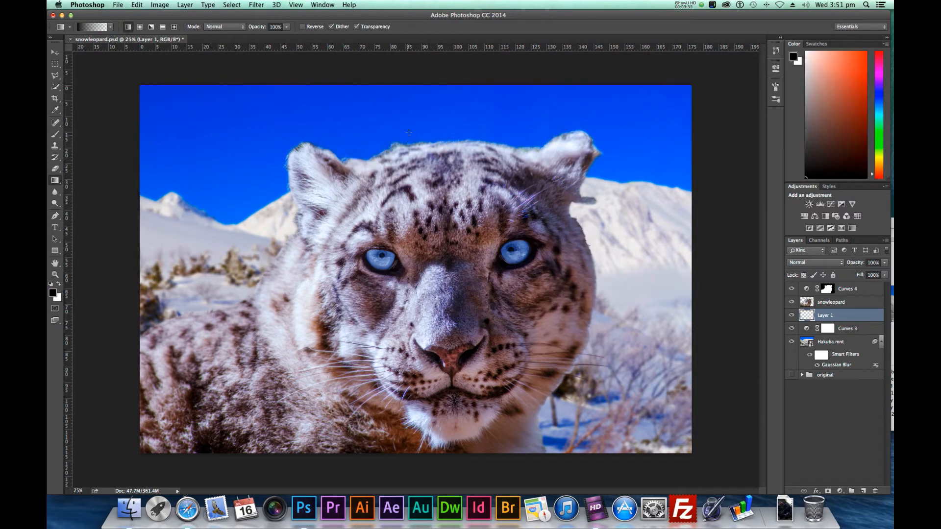
left_click_drag(406, 75, 400, 329)
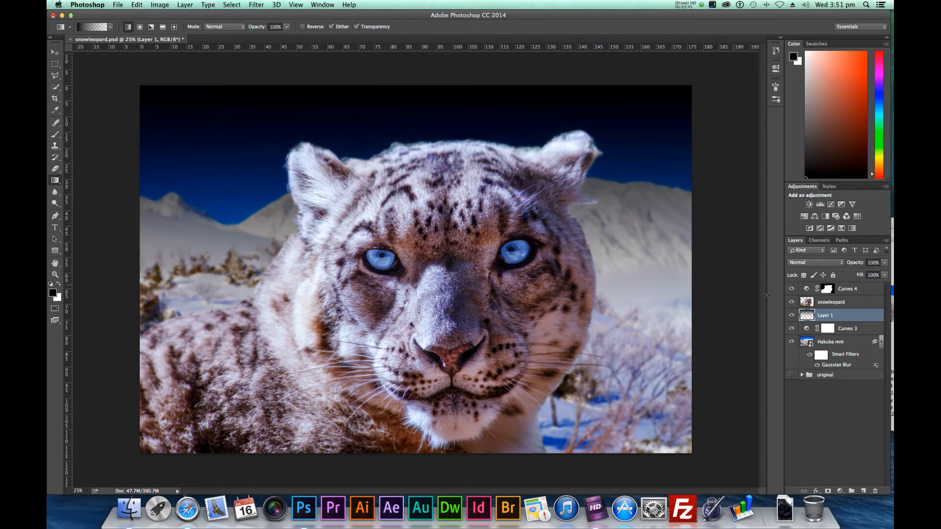
Try the Multiply blend mode on the gradient layer, and return it to Normal
left_click(841, 265)
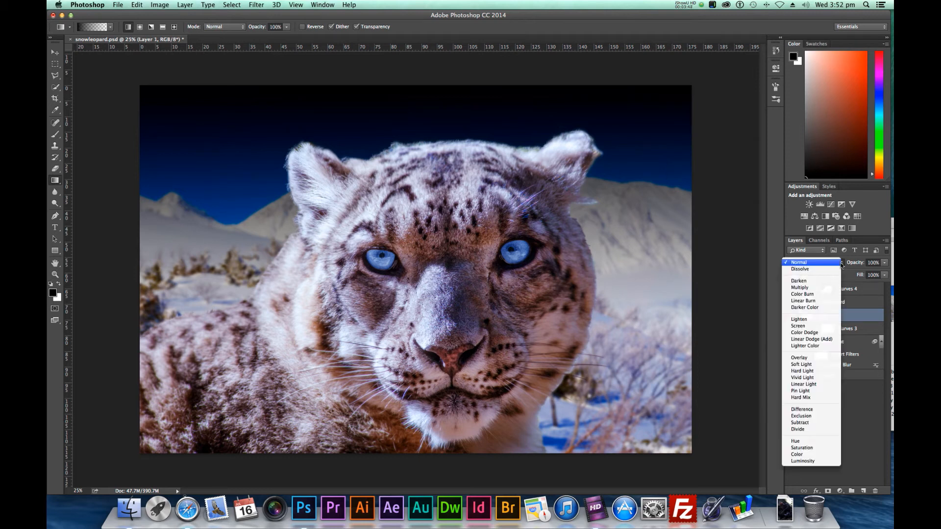
left_click(823, 288)
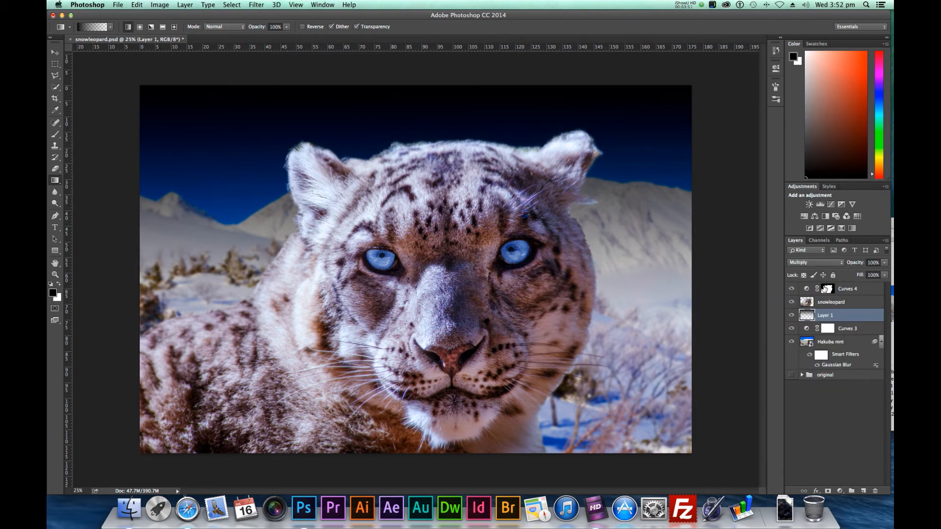
left_click(836, 265)
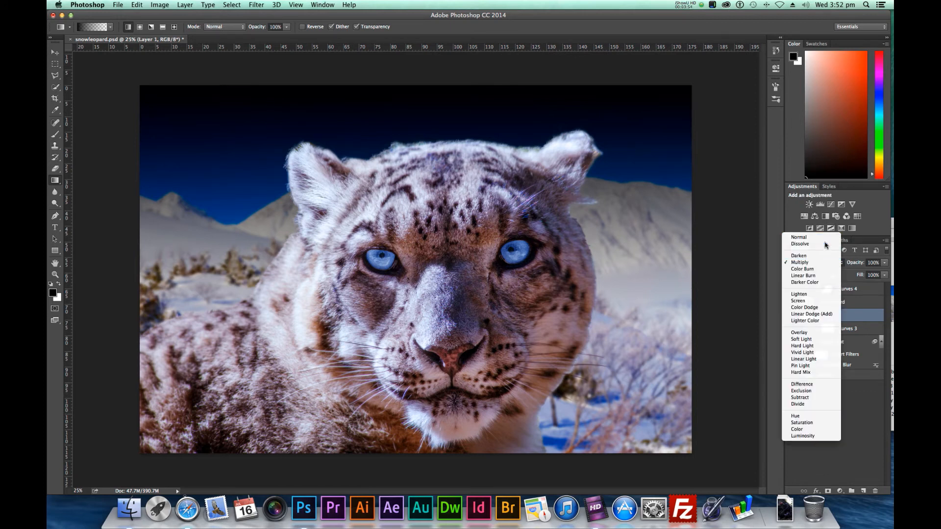
left_click(824, 239)
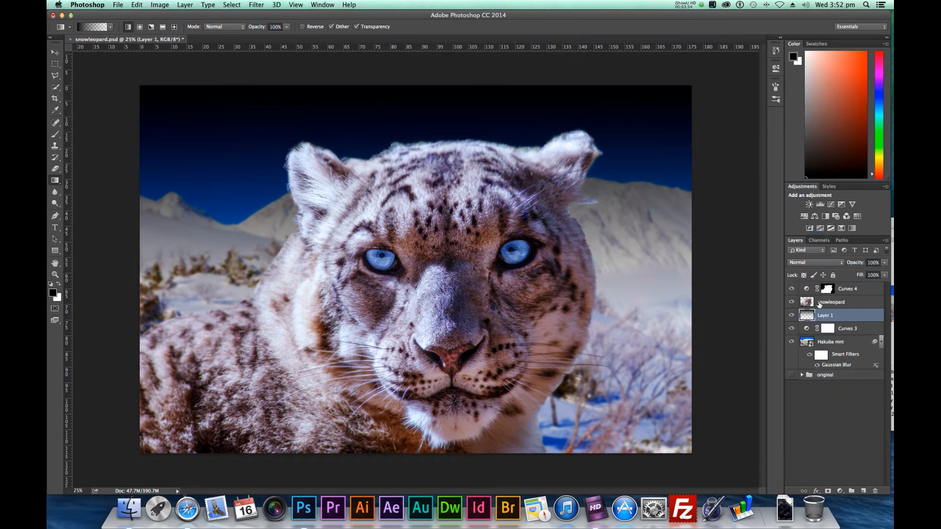
Reduce the gradient layer's opacity to 50% and deselect the layer
left_click(885, 264)
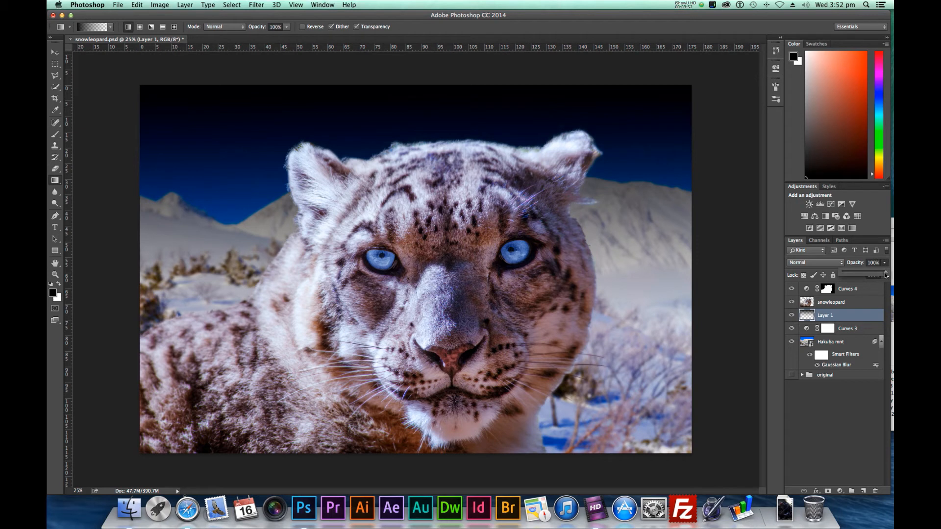
left_click_drag(886, 275, 864, 278)
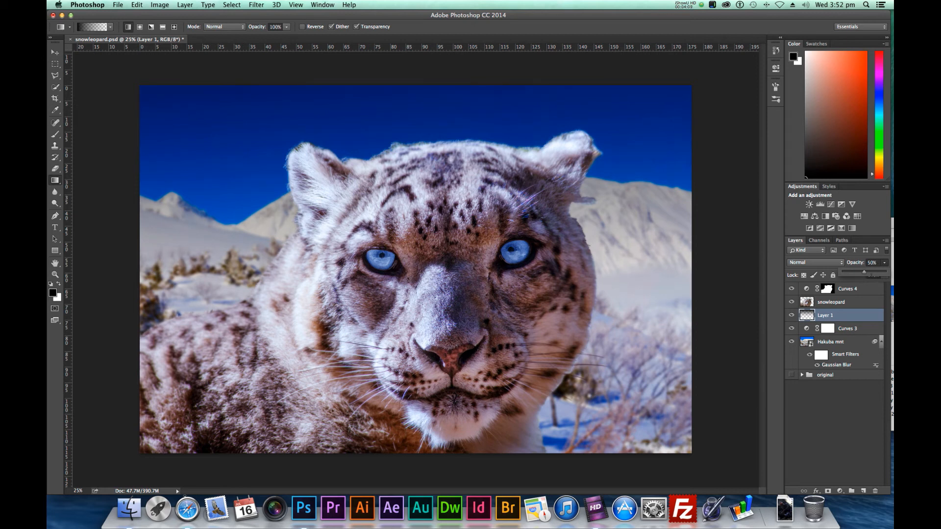
left_click(848, 433)
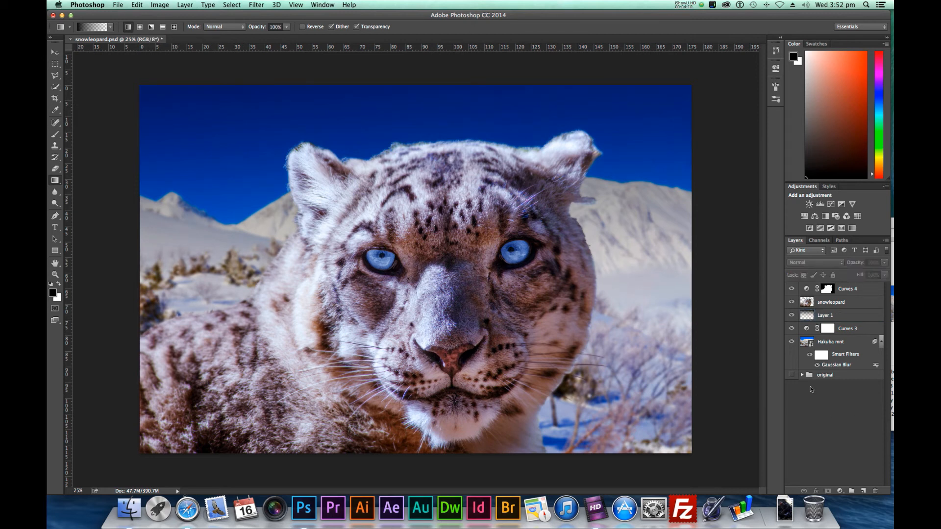
Compare the background with and without the gradient by toggling Layer 1's visibility, leaving the layer shown
left_click(791, 316)
left_click(790, 316)
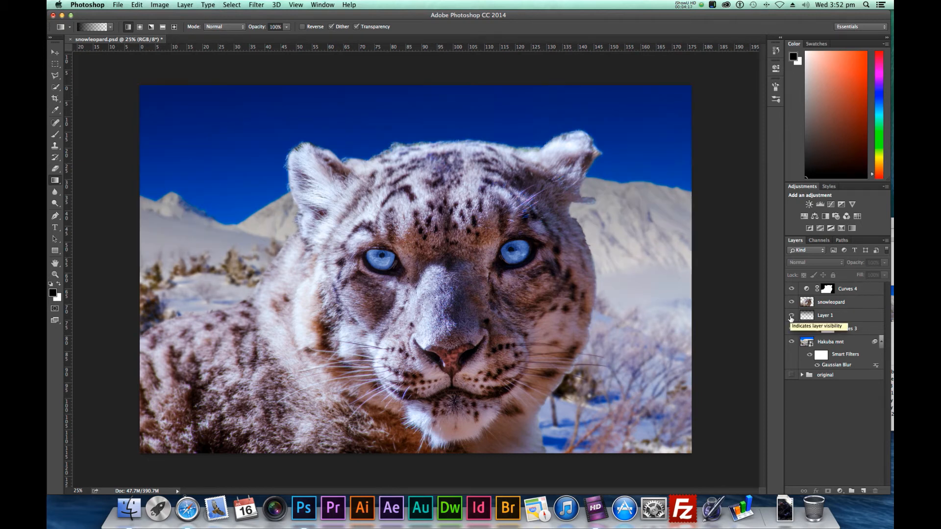
left_click(790, 316)
left_click(790, 316)
left_click(790, 316)
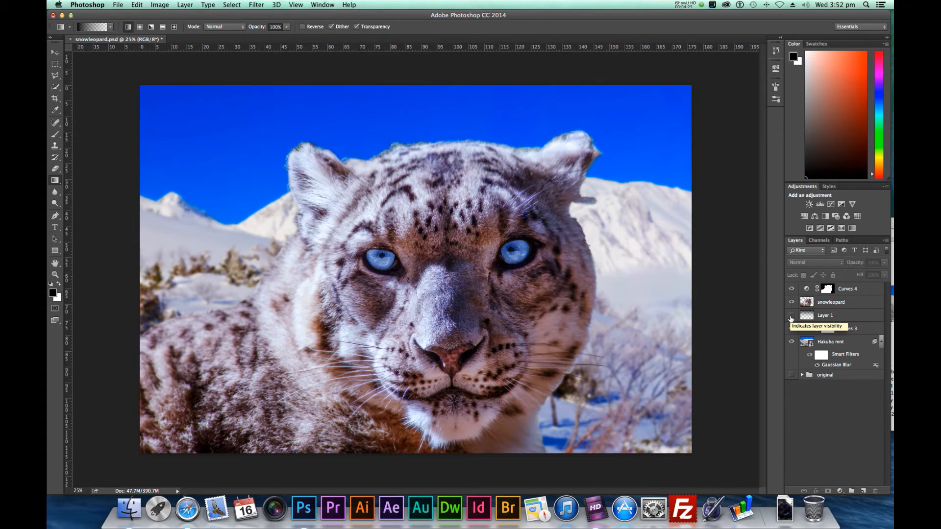
left_click(790, 317)
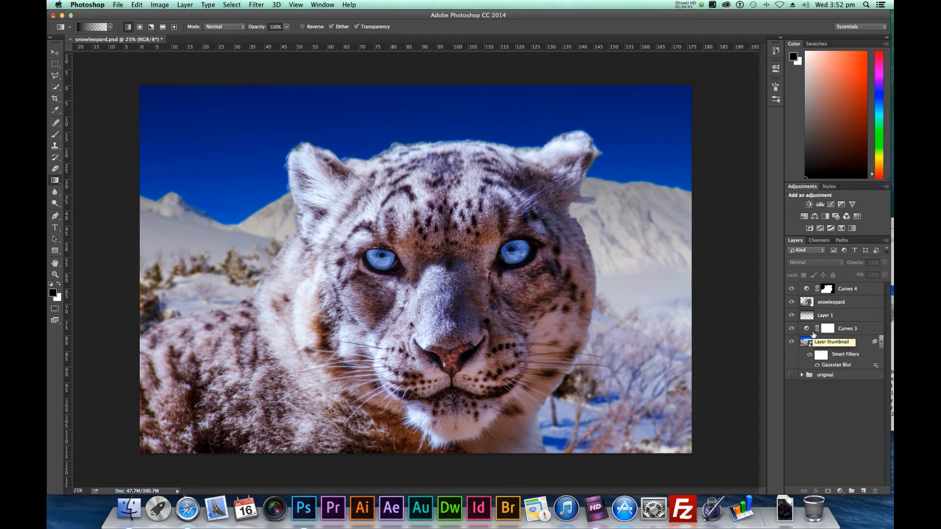
Create a layer group named mountain and move it between the snowleopard layer and Layer 1
left_click(851, 491)
double_click(822, 288)
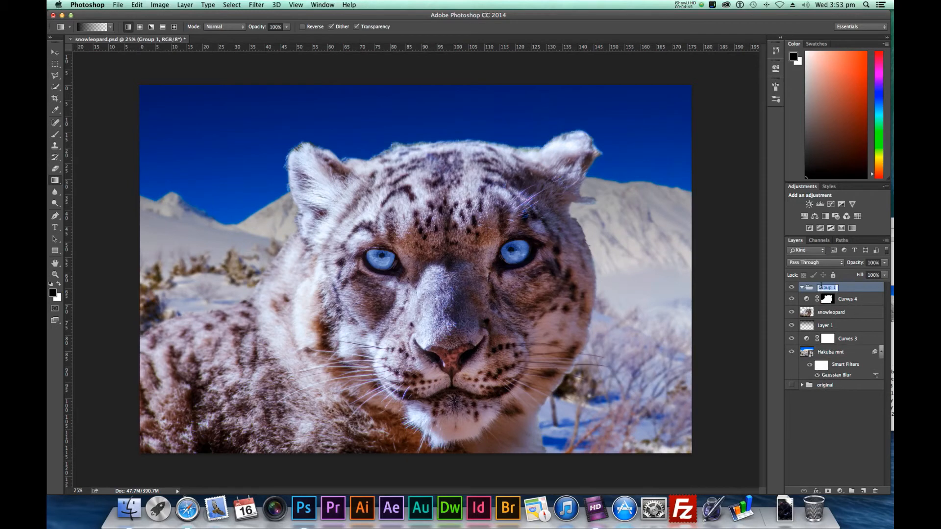
type("mountain")
key("Return")
left_click_drag(811, 288, 811, 318)
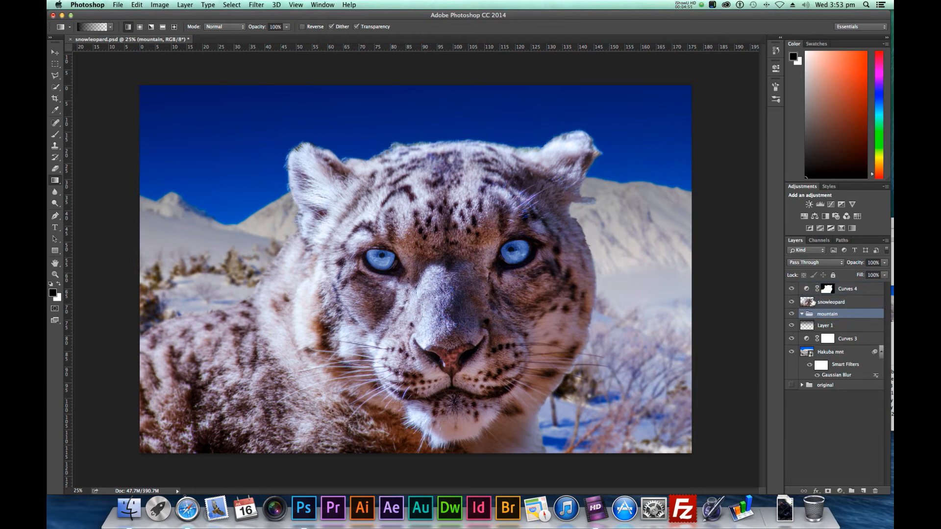
Move Layer 1, Curves 3 and Hakuba mnt into the mountain group, then collapse and deselect the group
left_click(804, 354)
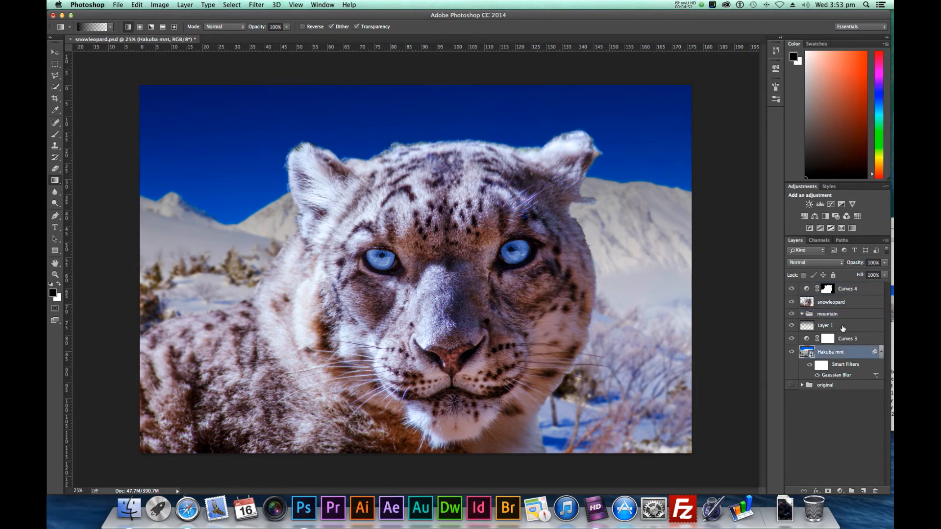
left_click(844, 327, "shift")
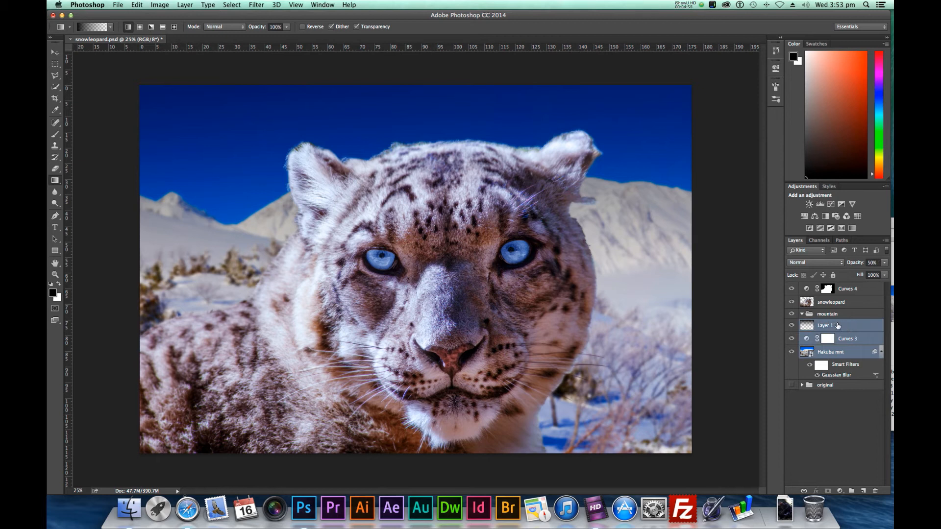
left_click_drag(838, 325, 833, 318)
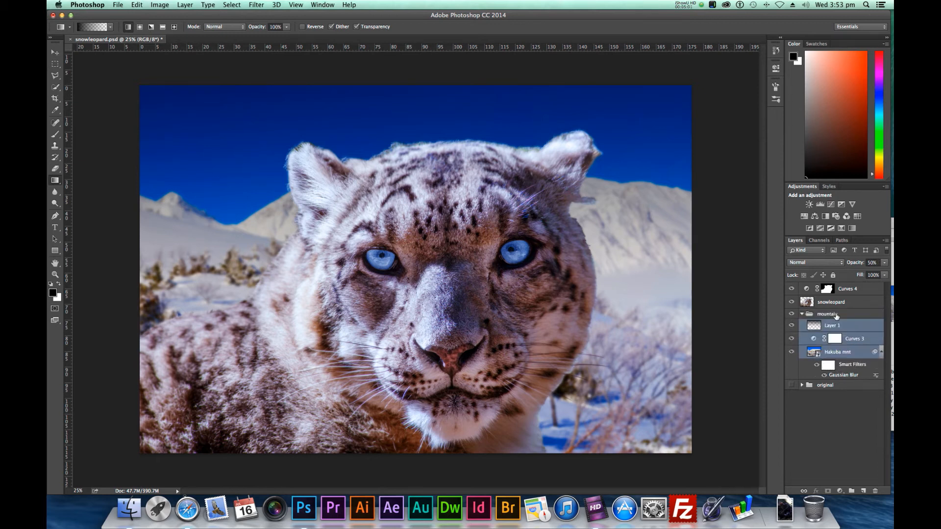
left_click(802, 314)
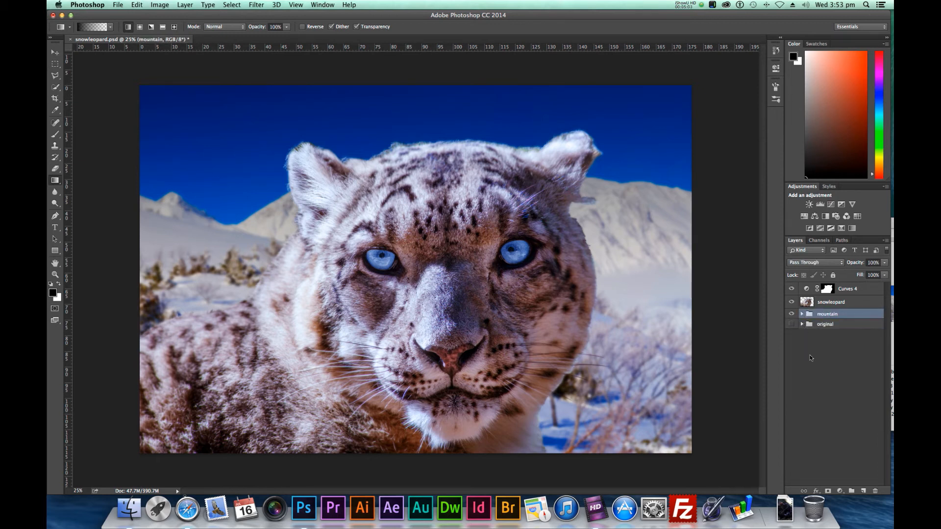
left_click(815, 359)
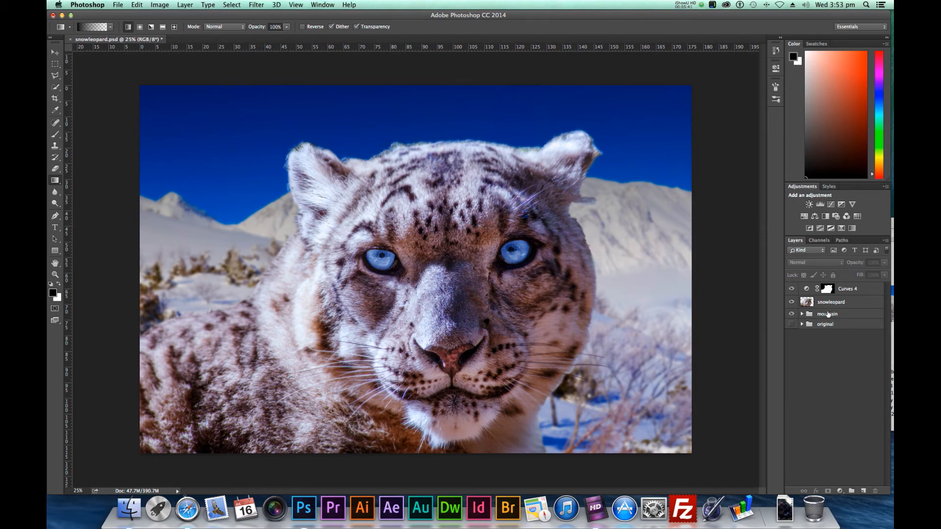
Add a new layer directly above the mountain group and name it background snow
left_click(833, 314)
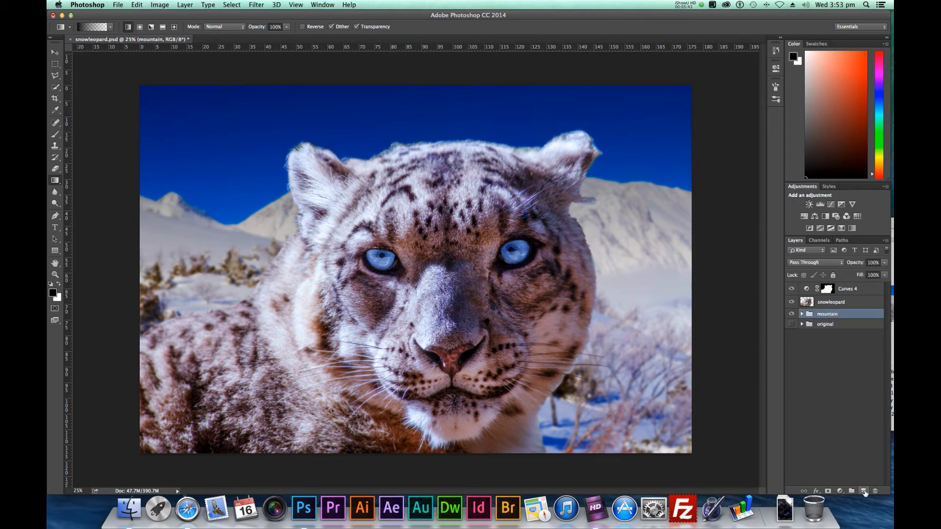
left_click(864, 491)
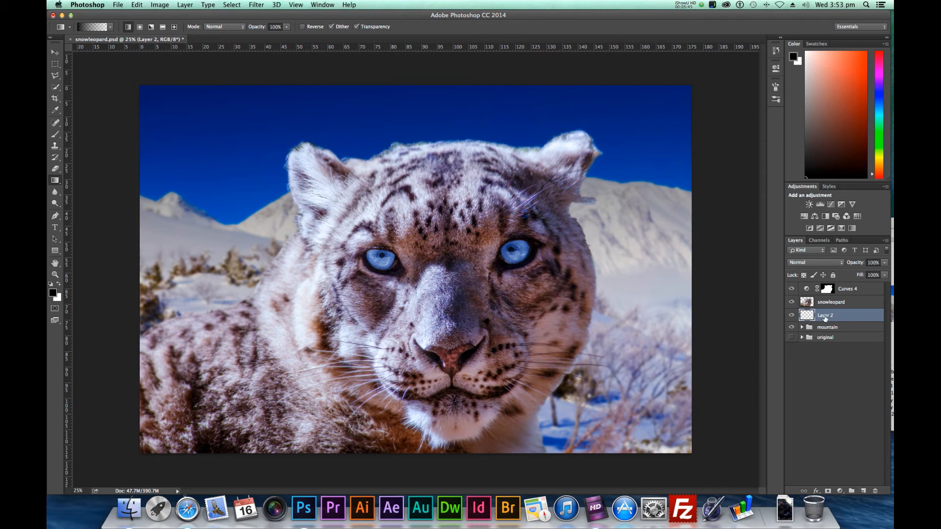
double_click(824, 316)
type("background snow")
key("Return")
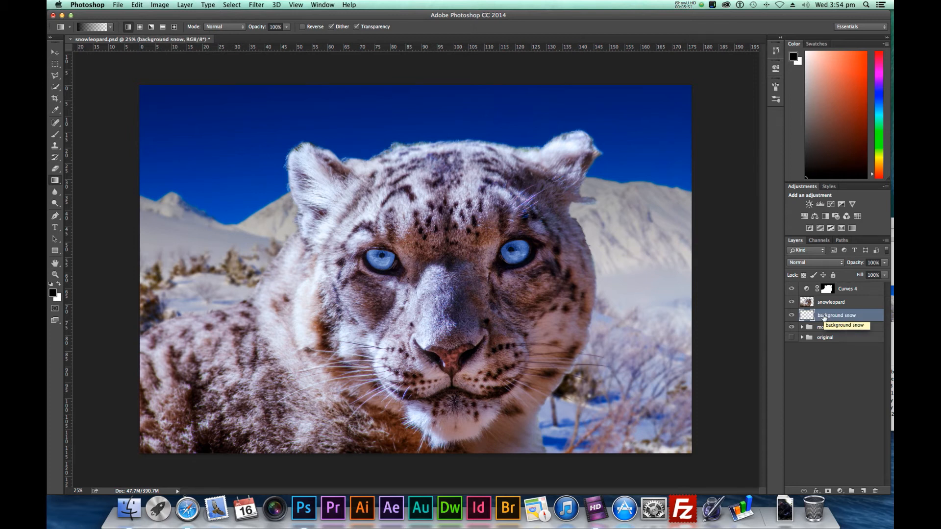
Set white as the foreground colour, choose the 1280 px snow brush tip for the Brush tool, and enlarge it to 1800 px
left_click(59, 282)
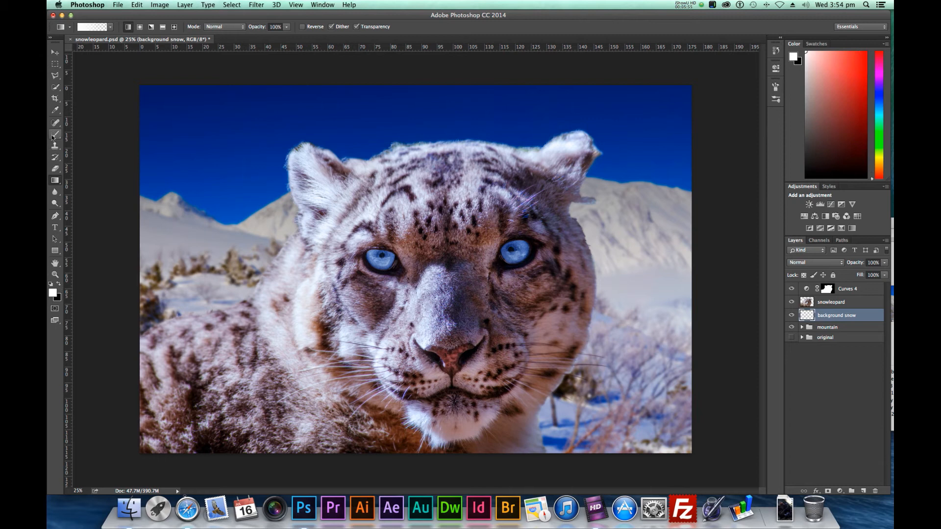
left_click(52, 137)
left_click(93, 28)
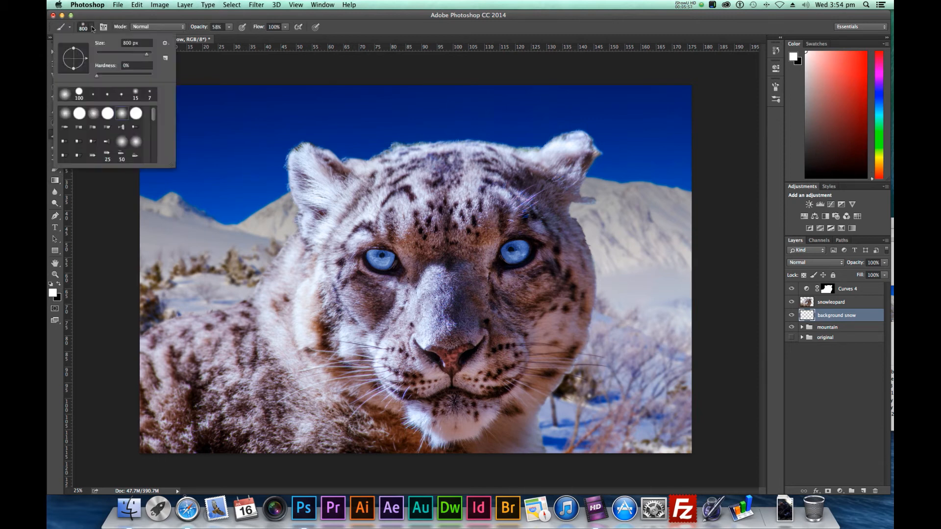
scroll(125, 156, "down", 10)
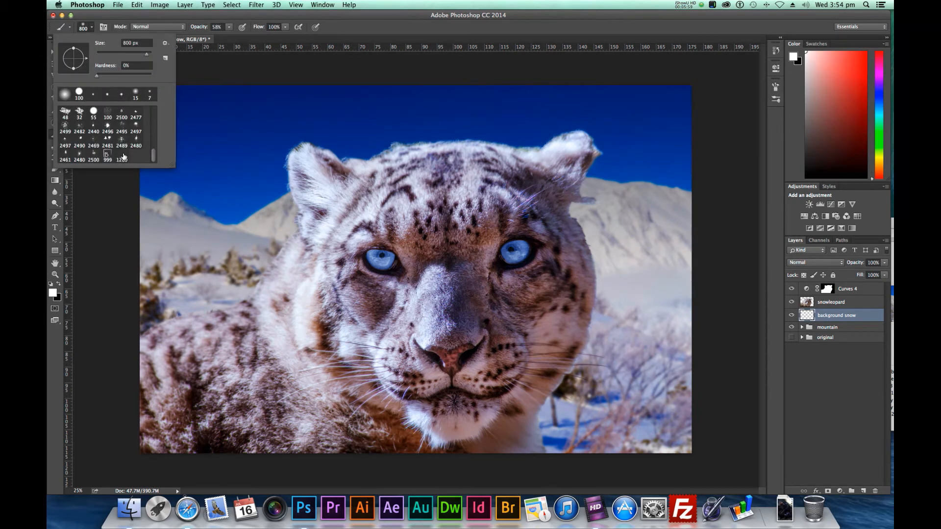
left_click(123, 156)
left_click(418, 22)
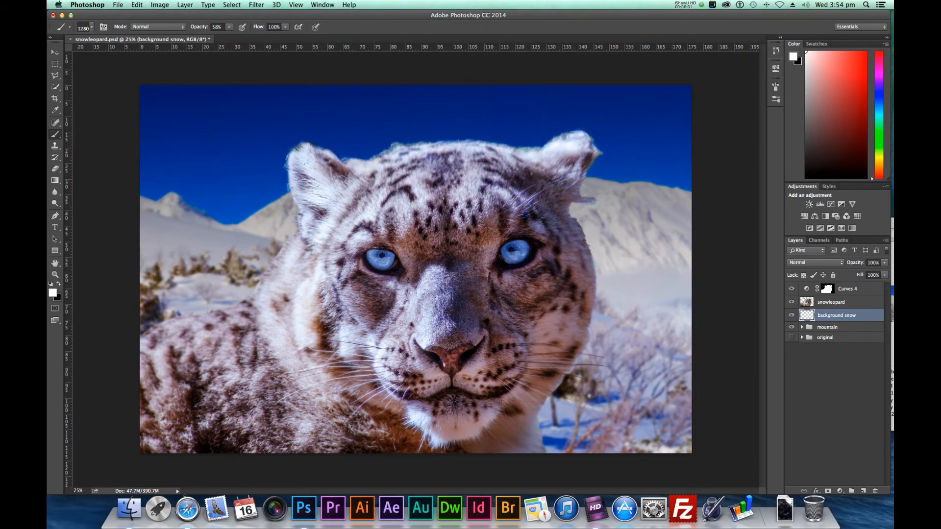
key("bracketright")
key("bracketright")
key("bracketright")
key("bracketright")
Enable Scattering for the snow brush and raise its scatter and count jitter amounts
left_click(103, 27)
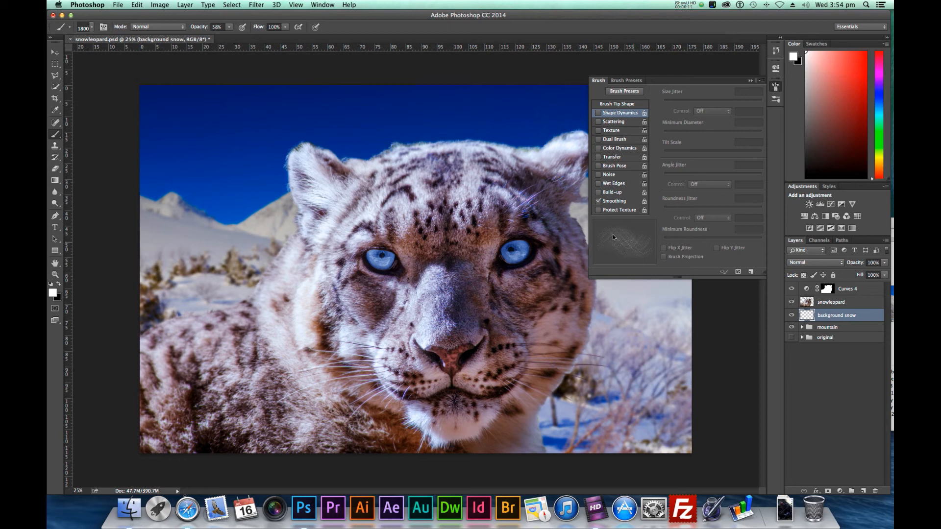
left_click(598, 122)
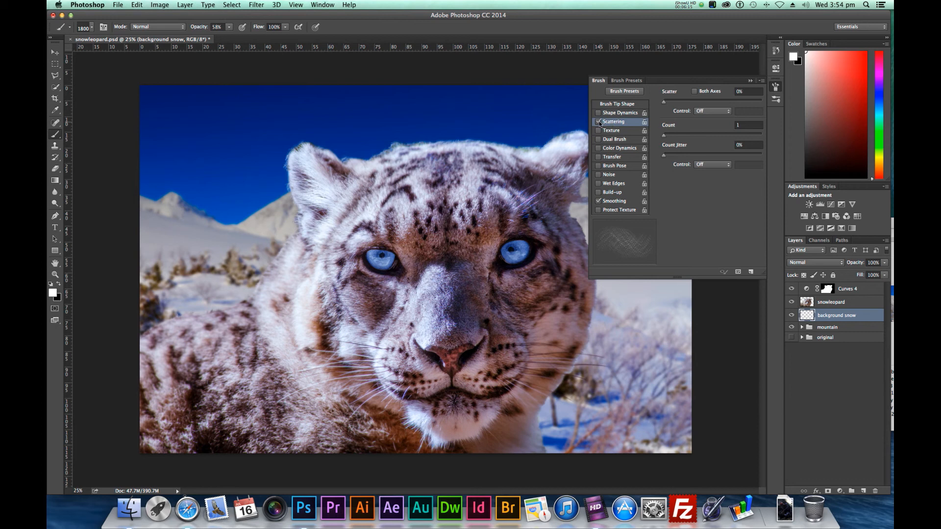
left_click_drag(666, 102, 704, 103)
mouse_move(666, 136)
left_mouse_down()
mouse_move(705, 138)
mouse_move(674, 141)
mouse_move(706, 156)
left_mouse_up()
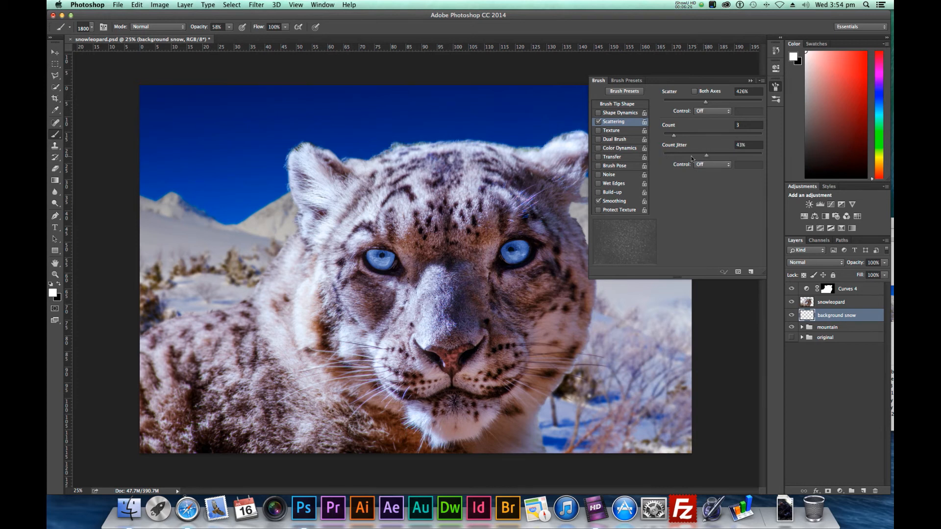
Enable Shape Dynamics with size control left Off, turn on Transfer, and close the brush settings
left_click(600, 114)
left_click(708, 111)
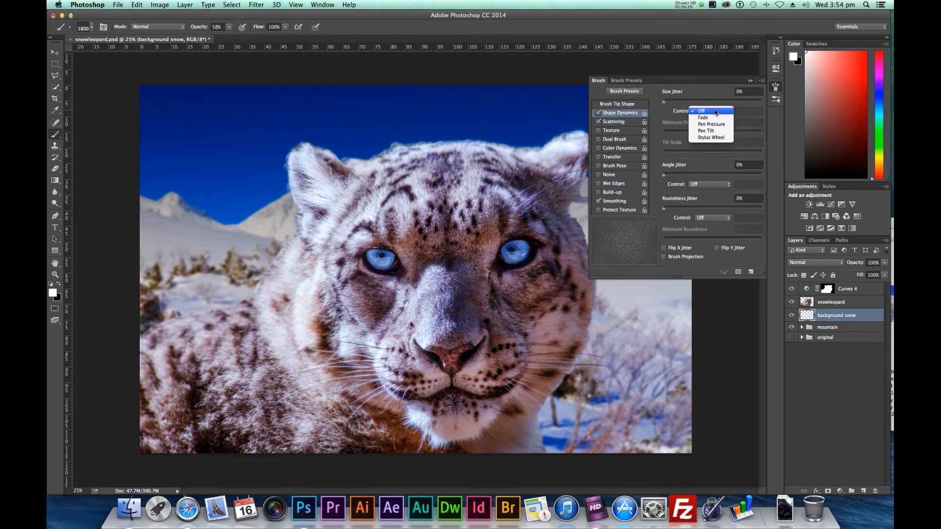
left_click(668, 114)
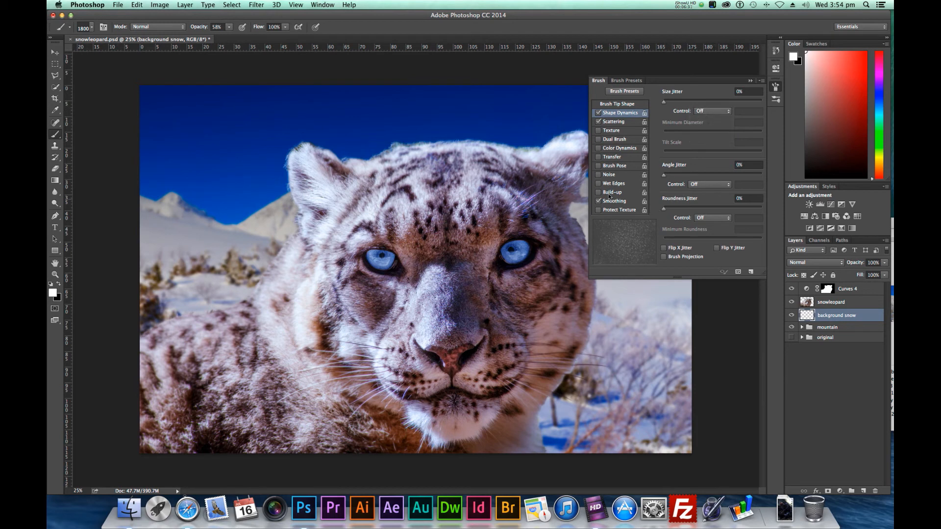
left_click(612, 157)
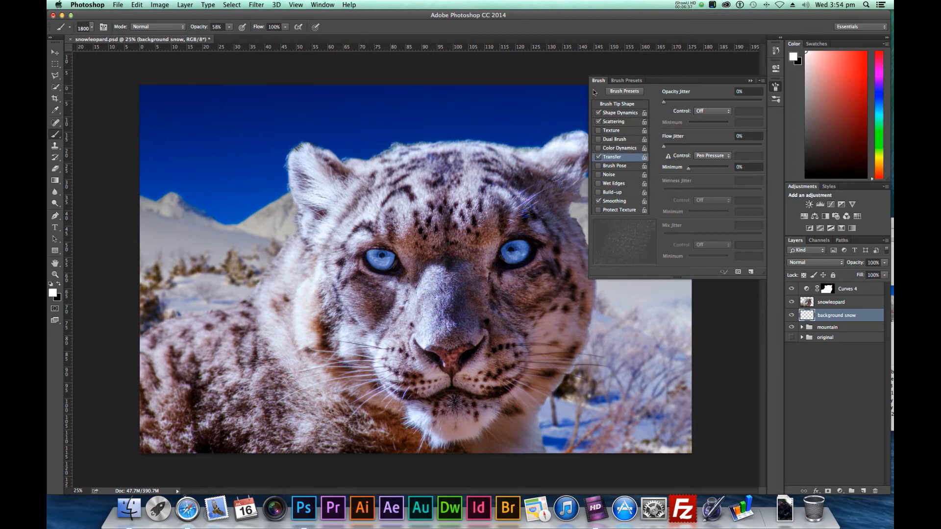
left_click(775, 87)
Enlarge the brush to 2100 px and paint snowflakes across the sky and mountains on the background snow layer
key("bracketright")
key("bracketright")
key("bracketright")
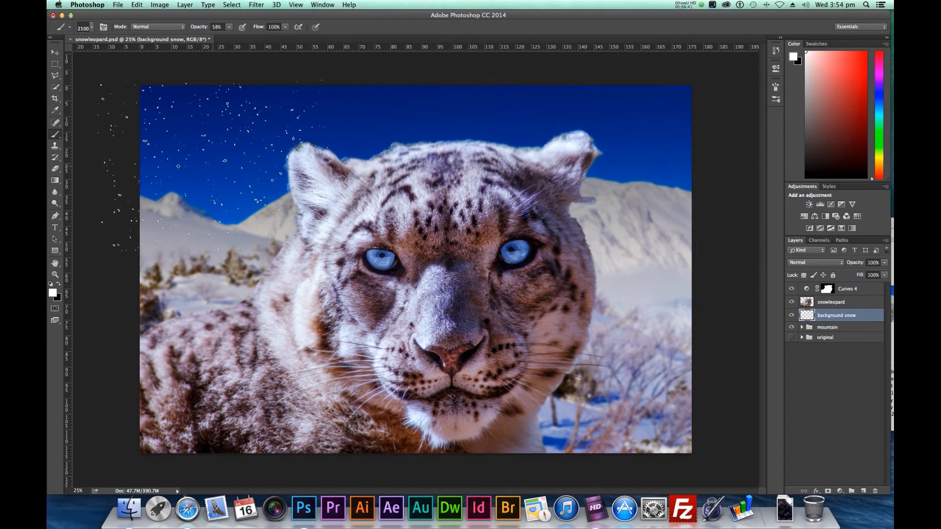
left_click(218, 165)
left_click(228, 191)
left_click_drag(277, 223, 627, 220)
Reduce the brush to 1300 px and paint finer, denser snowflakes across the background
key("bracketleft")
key("bracketleft")
key("bracketleft")
key("bracketleft")
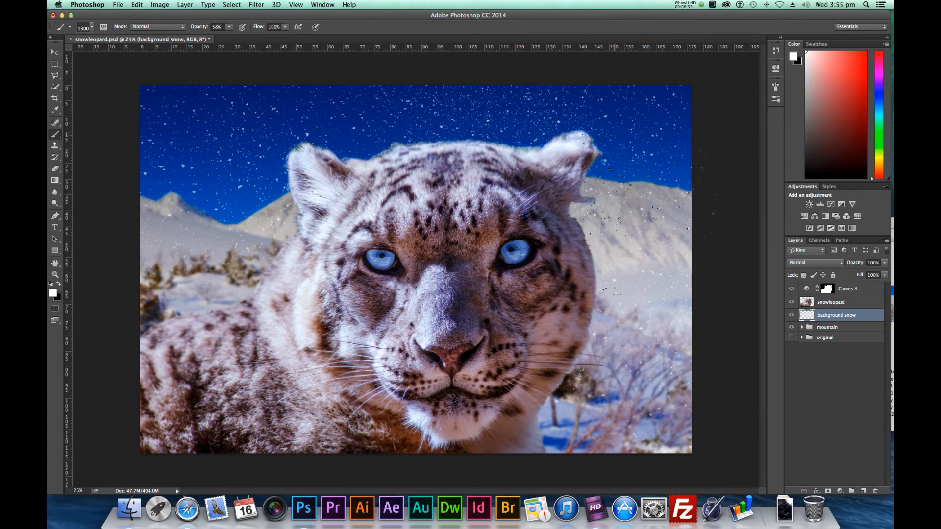
left_click_drag(201, 163, 104, 341)
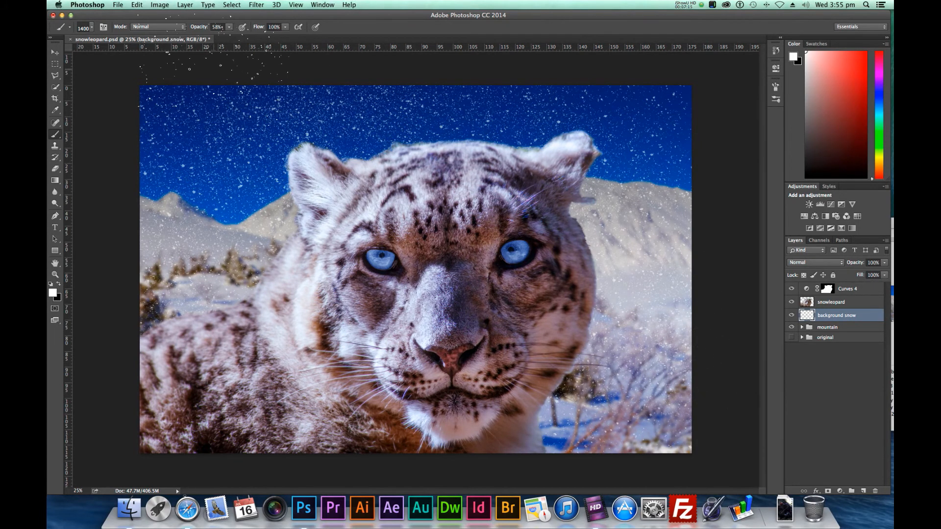
Apply a Gaussian Blur with a 4.7-pixel radius to the background snow layer
left_click(255, 5)
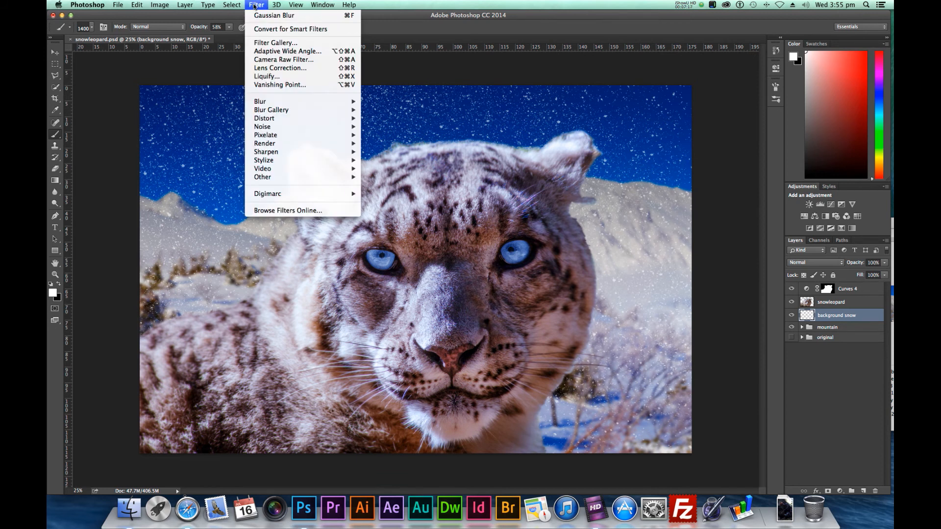
mouse_move(288, 103)
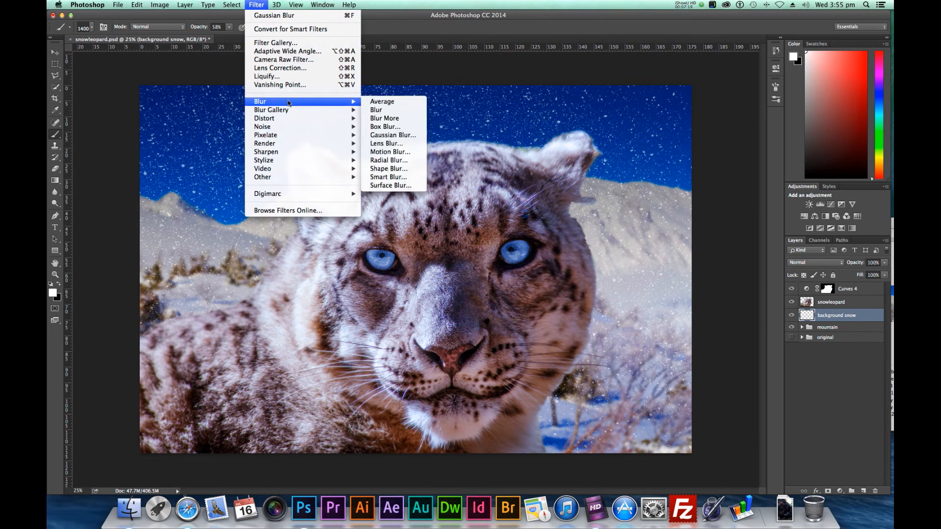
left_click(408, 135)
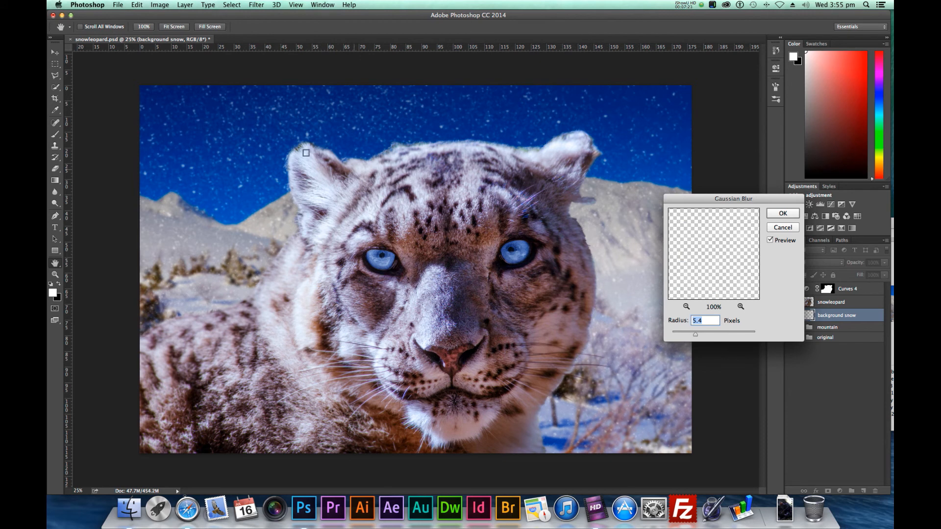
mouse_move(696, 336)
left_mouse_down()
mouse_move(710, 337)
mouse_move(694, 338)
left_mouse_up()
left_click(780, 213)
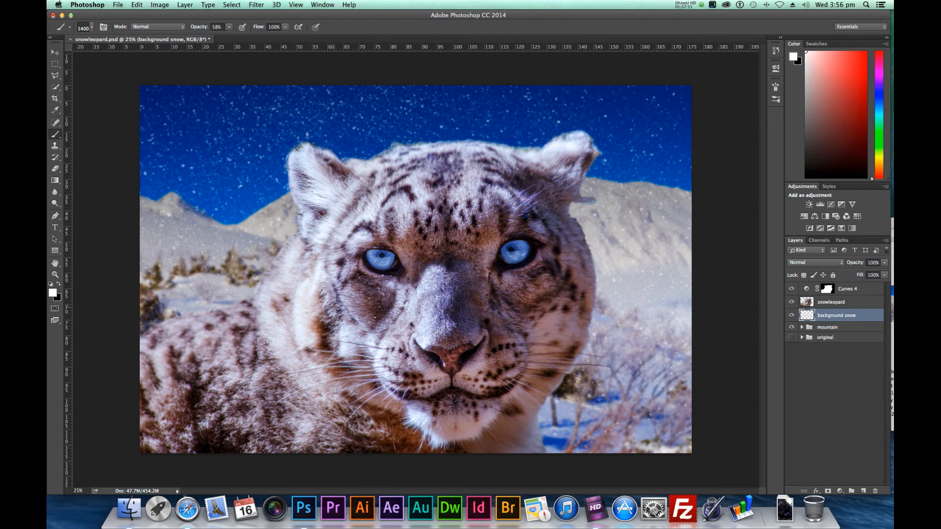
Add a new layer above Curves 4 and name it front snow
left_click(858, 293)
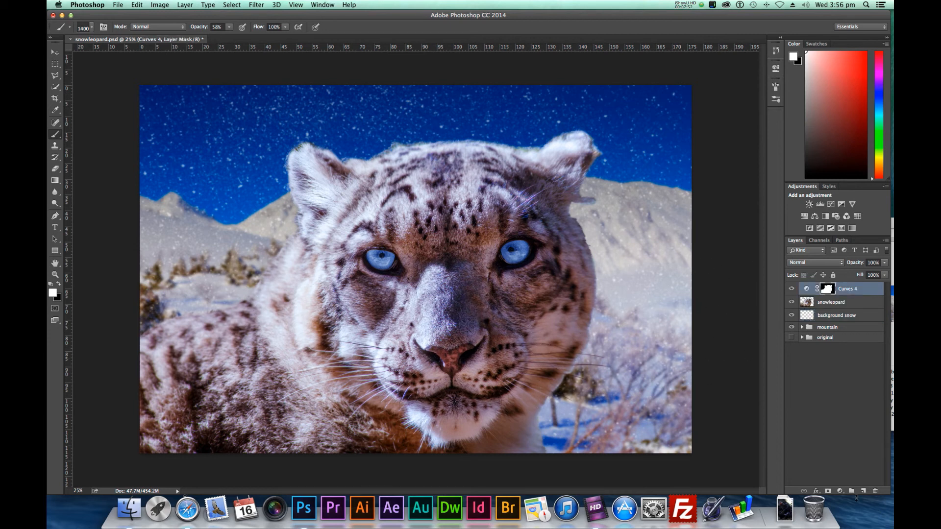
left_click(863, 490)
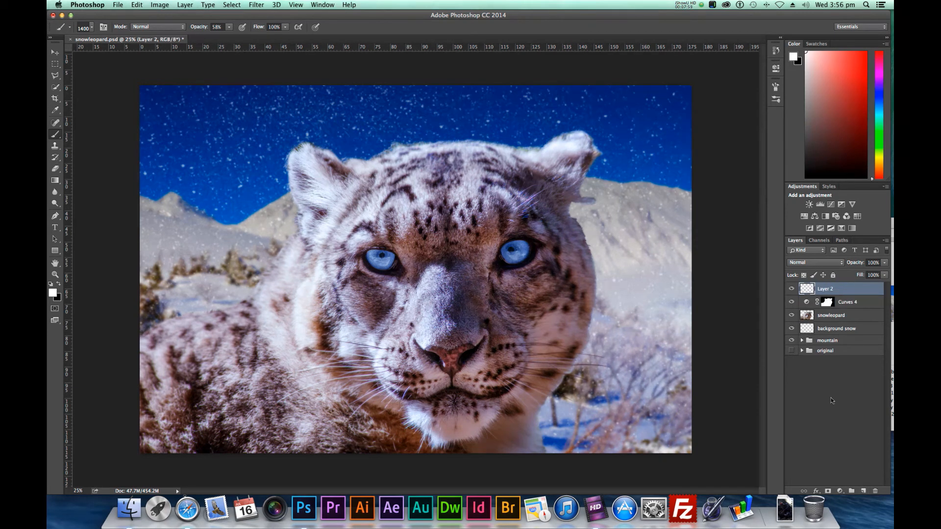
double_click(825, 289)
type("front snow")
key("Return")
Enlarge the snow brush to 2600 px and paint snowflakes over the leopard's face on the front snow layer
key("bracketright")
key("bracketright")
key("bracketright")
key("bracketright")
key("bracketright")
key("bracketright")
key("bracketright")
key("bracketright")
key("bracketright")
key("bracketright")
key("bracketright")
key("bracketright")
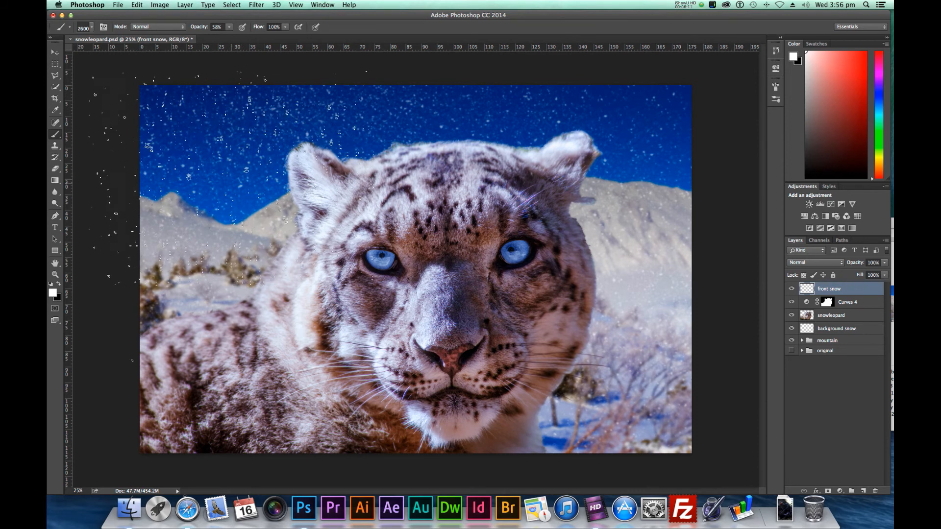
left_click(400, 347)
left_click(431, 271)
Enlarge the brush through 4400 px to 5000 px and add bigger snowflakes over the picture
key("bracketright")
key("bracketright")
key("bracketright")
key("bracketright")
key("bracketright")
key("bracketright")
key("bracketright")
key("bracketright")
key("bracketright")
key("bracketright")
key("bracketright")
key("bracketright")
key("bracketright")
key("bracketright")
key("bracketright")
key("bracketright")
key("bracketright")
key("bracketright")
key("bracketright")
key("bracketright")
key("bracketright")
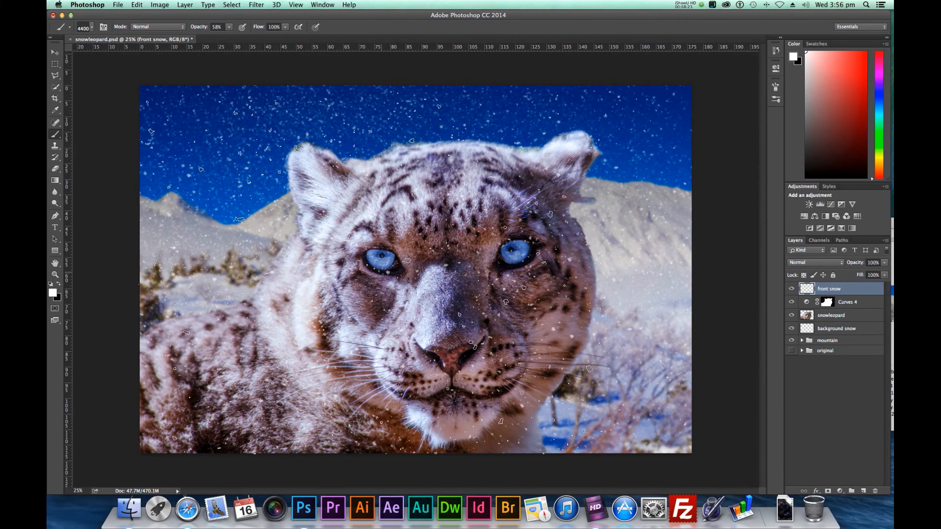
key("bracketright")
key("bracketright")
key("bracketright")
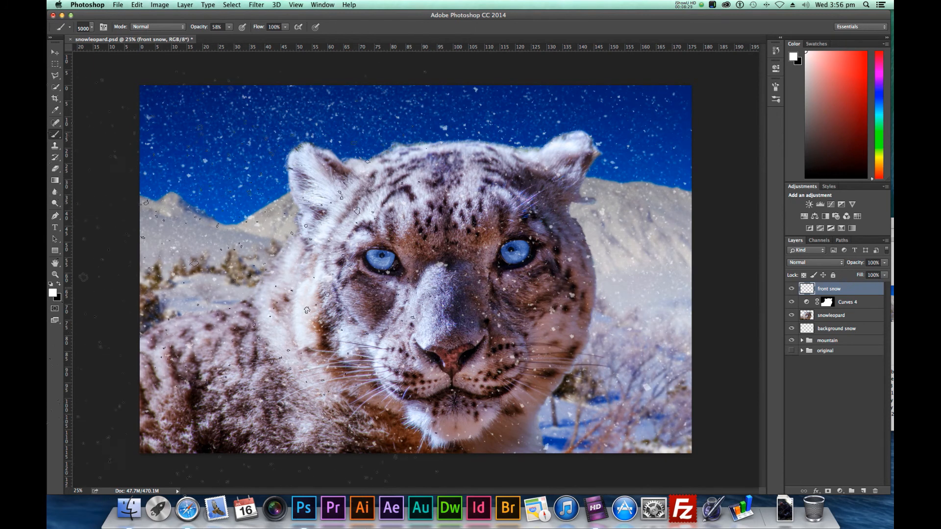
Apply a Gaussian Blur to the front snow layer with a larger radius than the background snow's, and return to the Brush tool
left_click(231, 4)
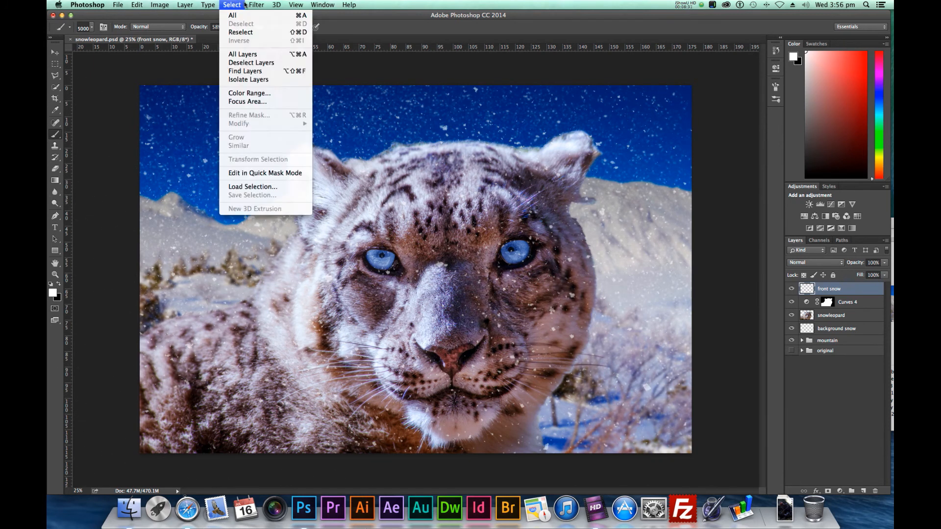
mouse_move(256, 4)
mouse_move(296, 102)
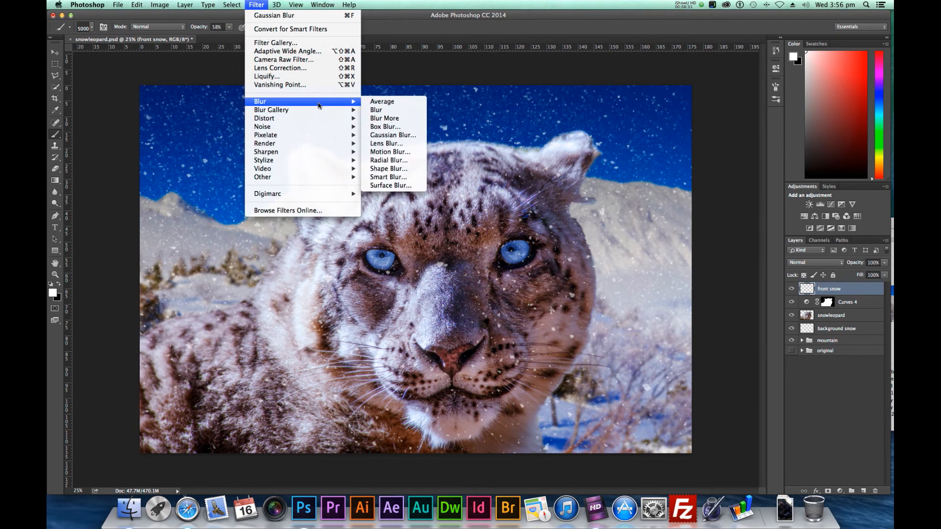
left_click(391, 135)
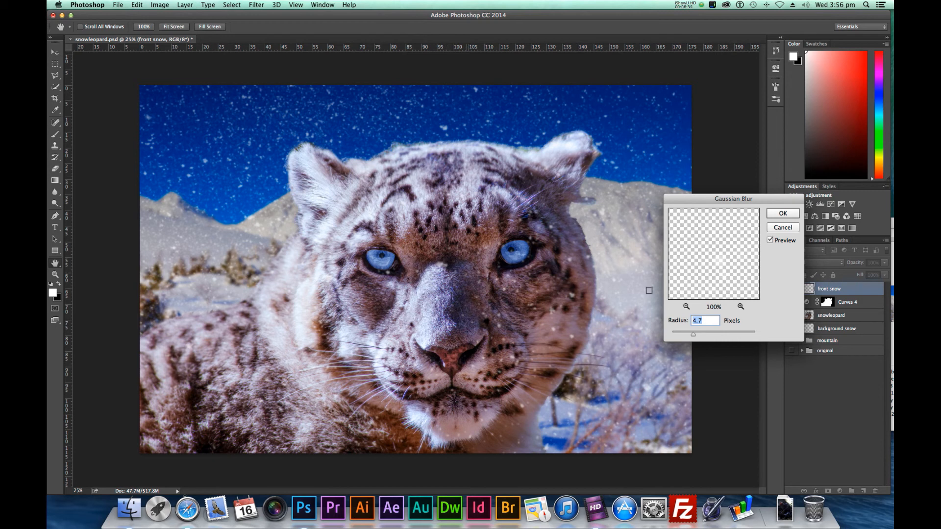
left_click_drag(693, 337, 705, 338)
left_click(782, 214)
key("b")
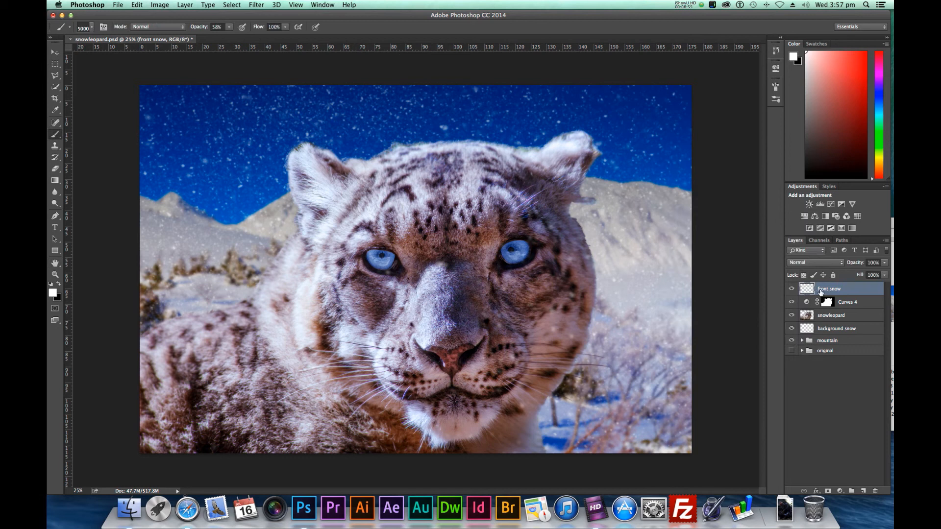
Add a new layer above front snow and name it 2nd front
key("super+shift+n")
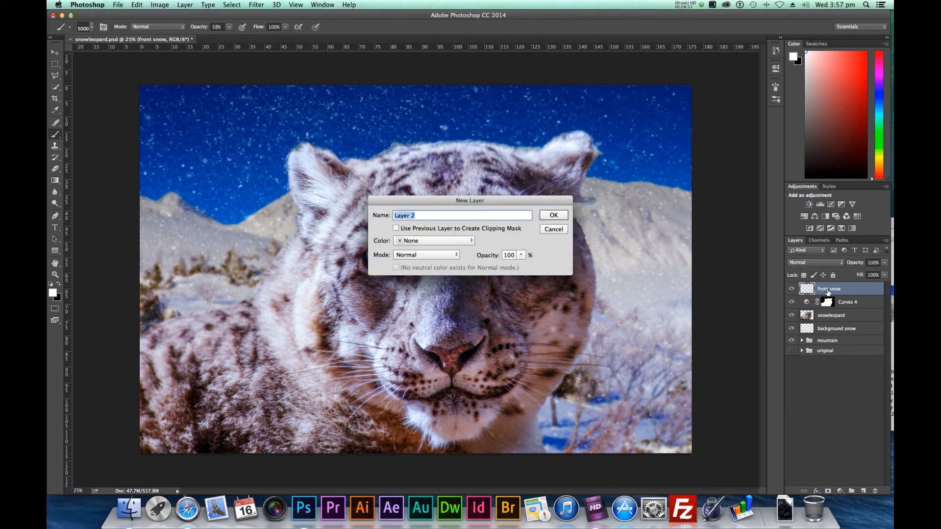
key("Return")
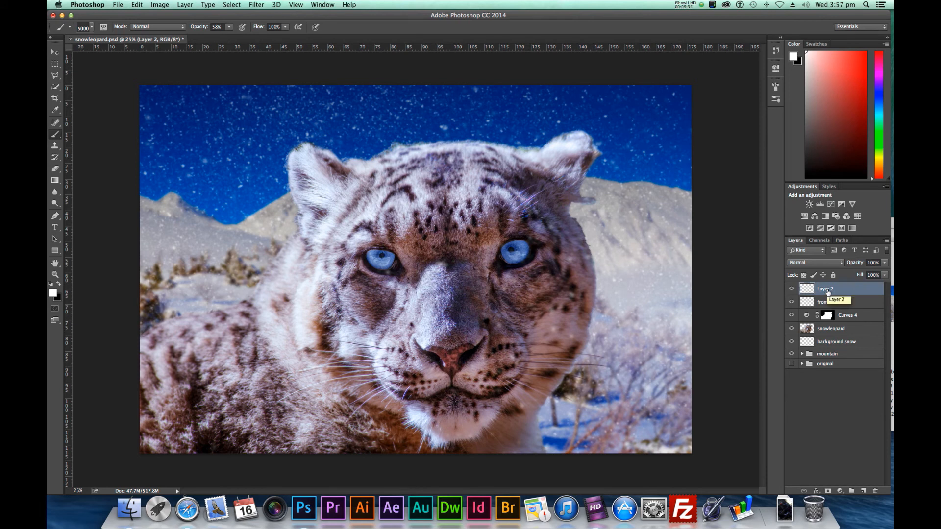
double_click(827, 290)
type("2nd front")
key("Return")
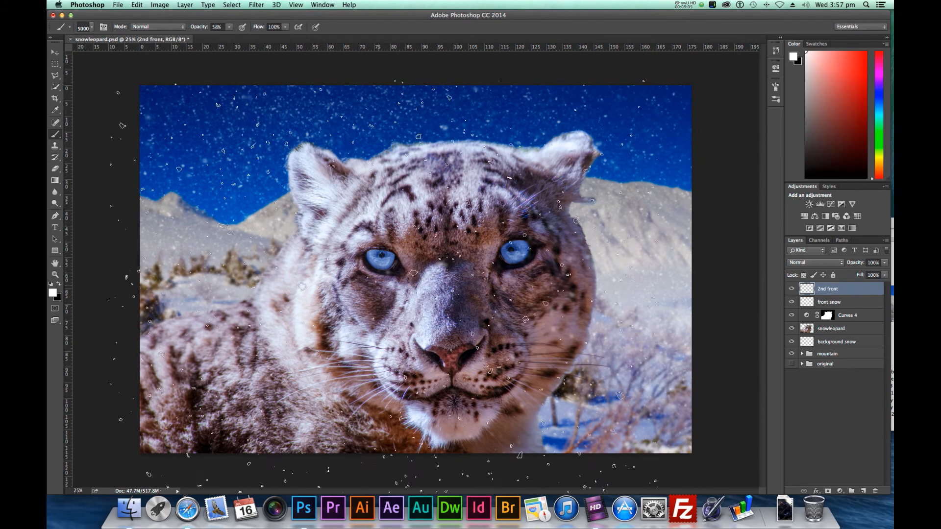
Reduce the snow brush to 4800 px and paint large snowflakes over the leopard and sky on the 2nd front layer
key("bracketleft")
key("bracketleft")
left_click(359, 268)
left_click(302, 275)
left_click(268, 312)
left_click(431, 328)
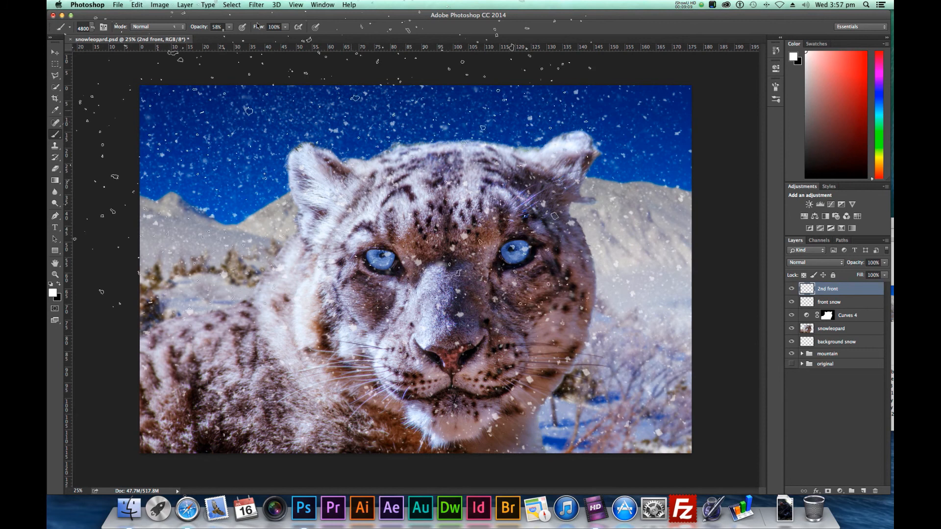
Apply a Gaussian Blur to the 2nd front snow with a radius slightly below 12 pixels
left_click(257, 4)
mouse_move(305, 125)
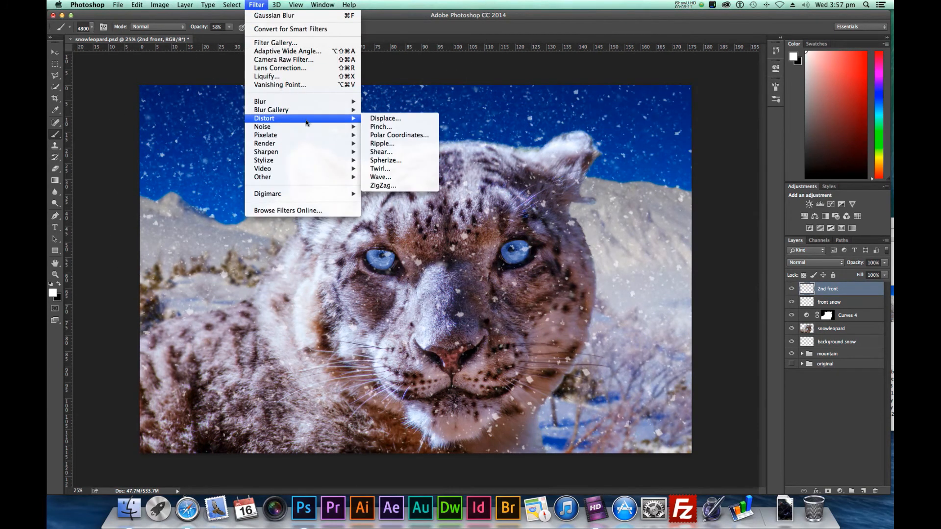
mouse_move(313, 109)
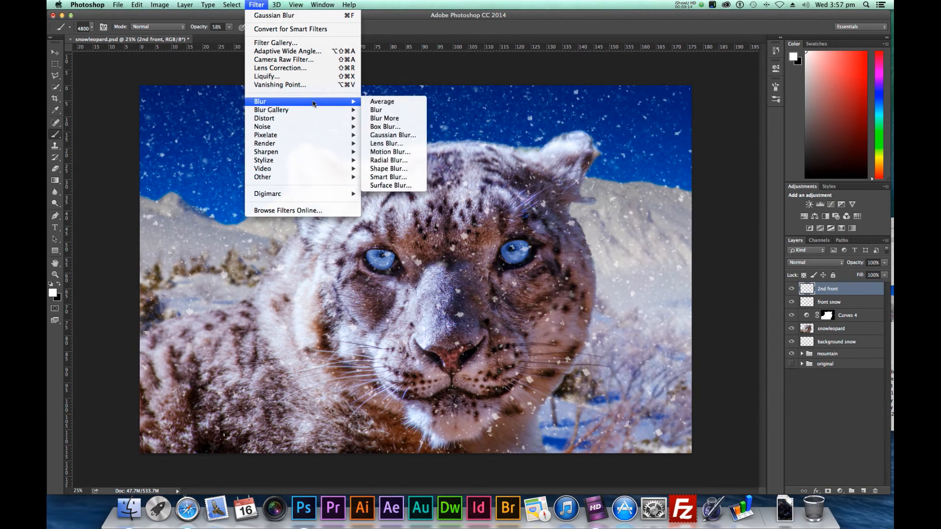
left_click(392, 135)
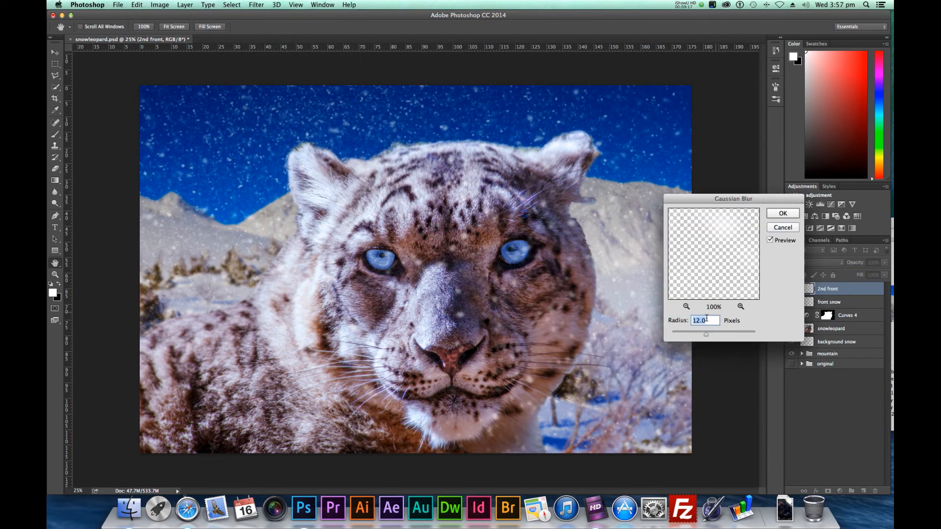
mouse_move(705, 334)
left_mouse_down()
mouse_move(688, 336)
mouse_move(702, 336)
left_mouse_up()
left_click(783, 213)
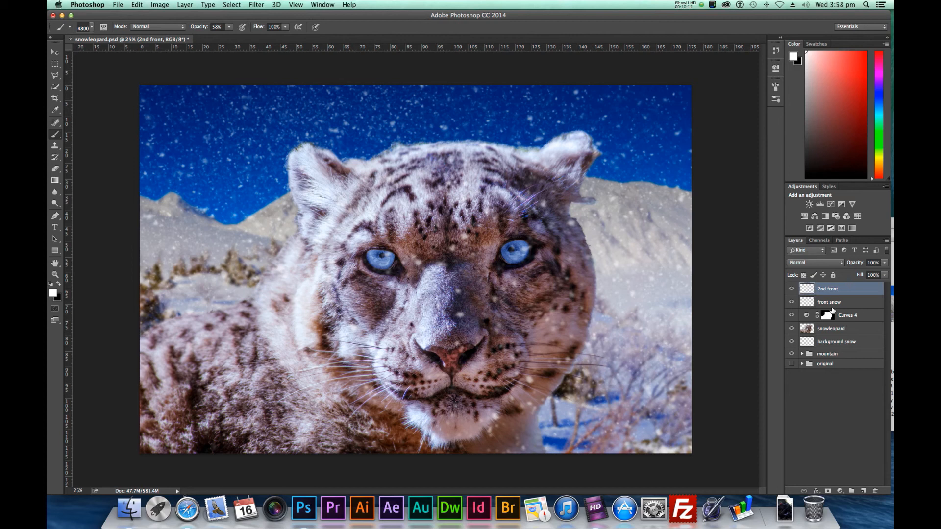
Merge all layers from 2nd front down through the mountain group into one layer and switch to the Move tool
left_click(840, 353, "shift")
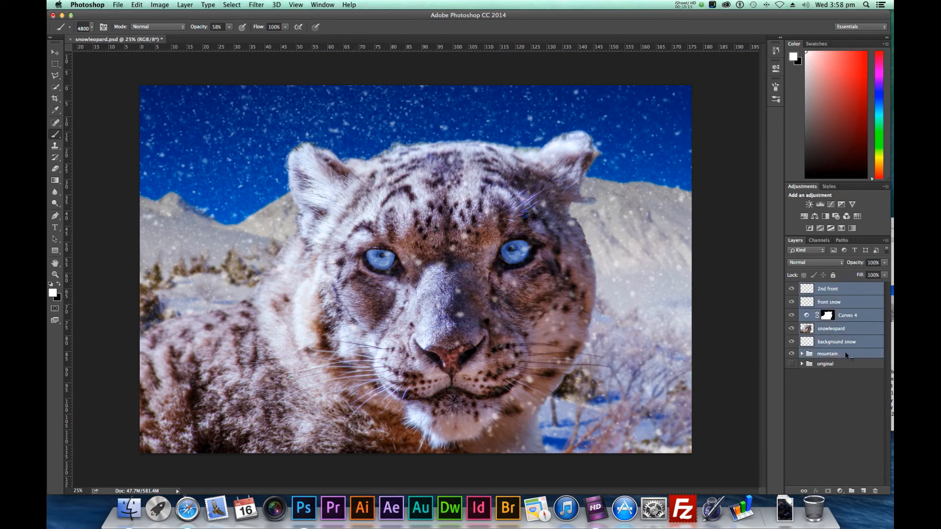
right_click(840, 354)
left_click(825, 415)
left_click(55, 52)
left_click(255, 4)
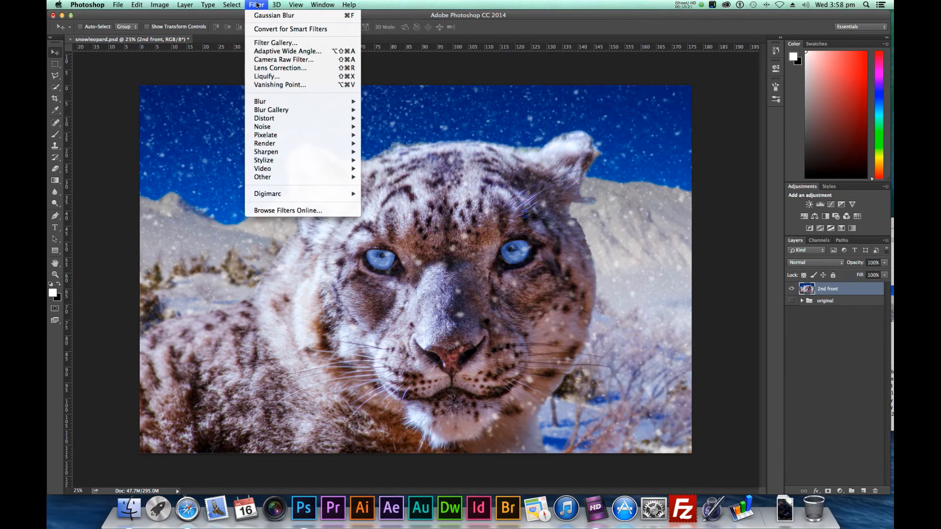
mouse_move(278, 111)
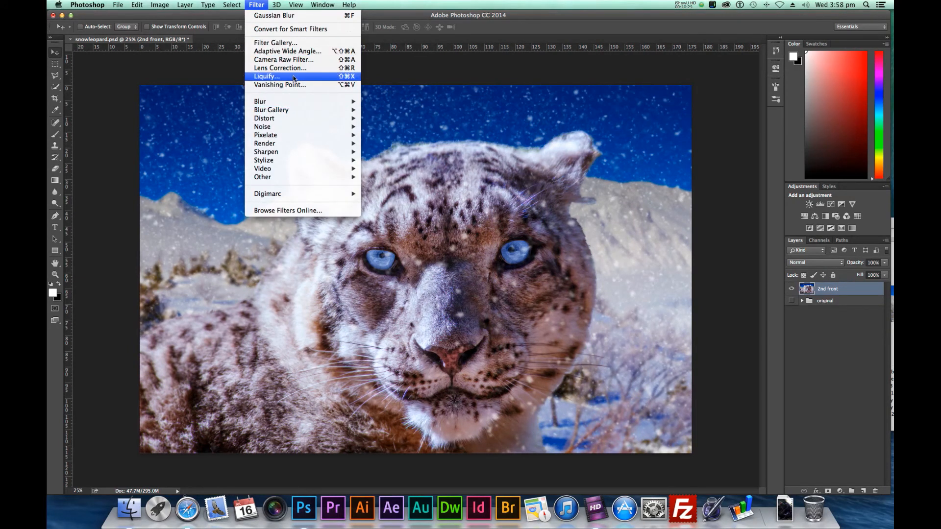
left_click(285, 42)
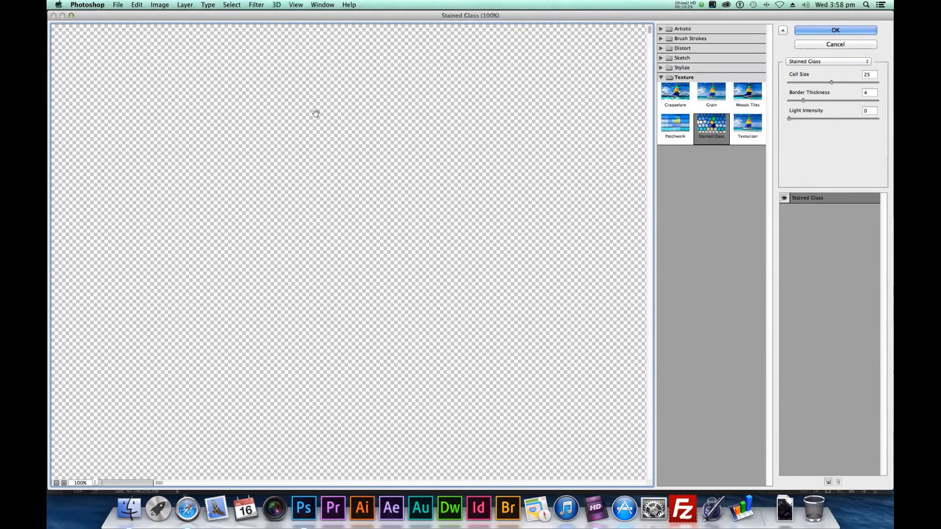
left_click(57, 482)
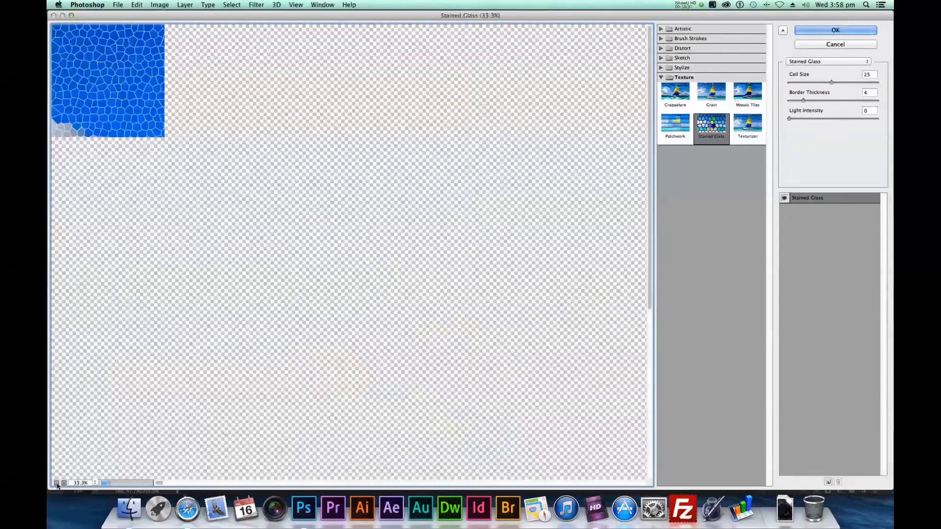
left_click(56, 482)
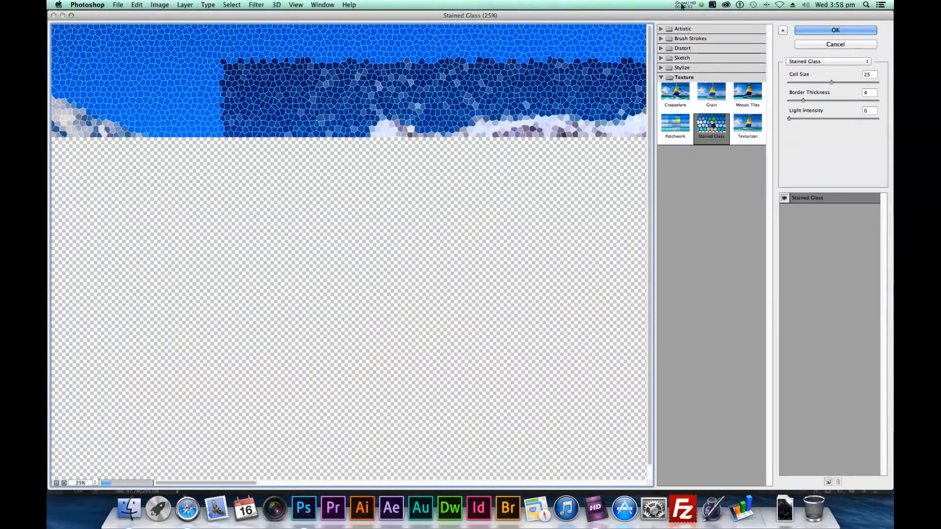
left_click(661, 77)
left_click(661, 28)
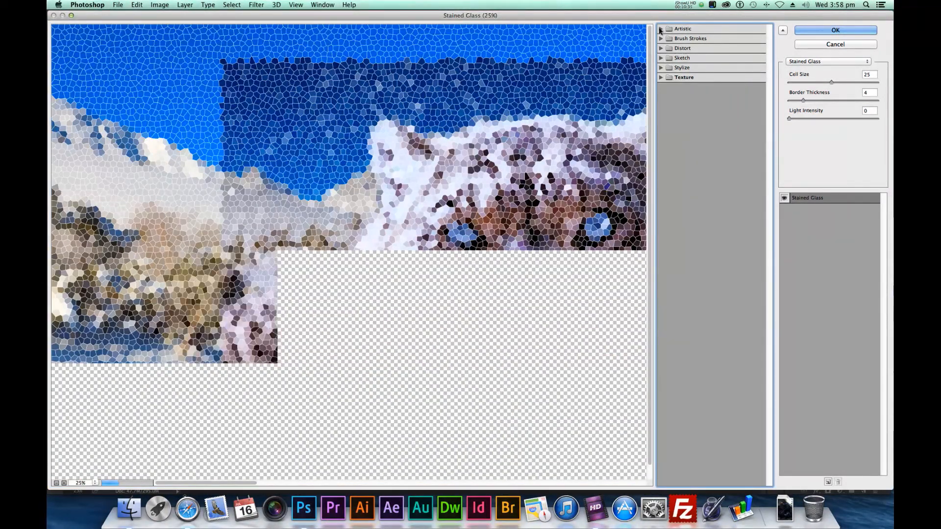
left_click(675, 139)
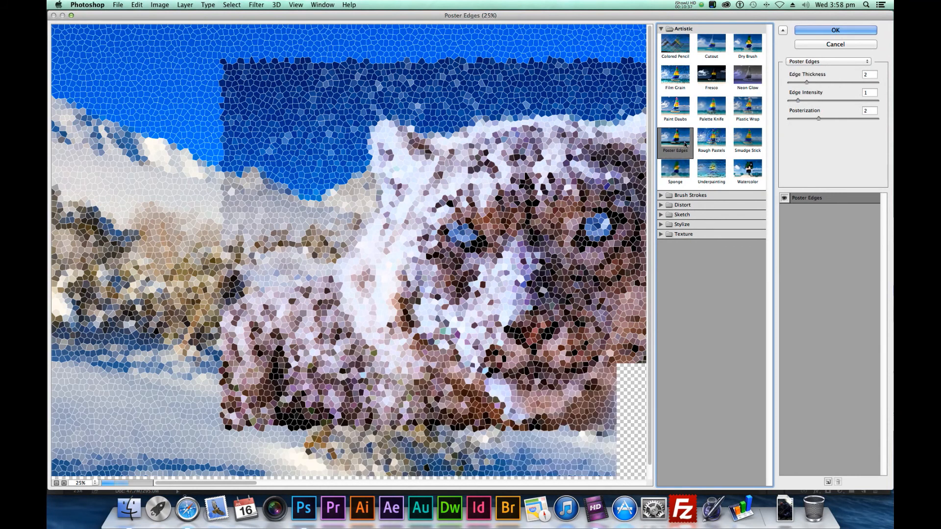
left_click(56, 483)
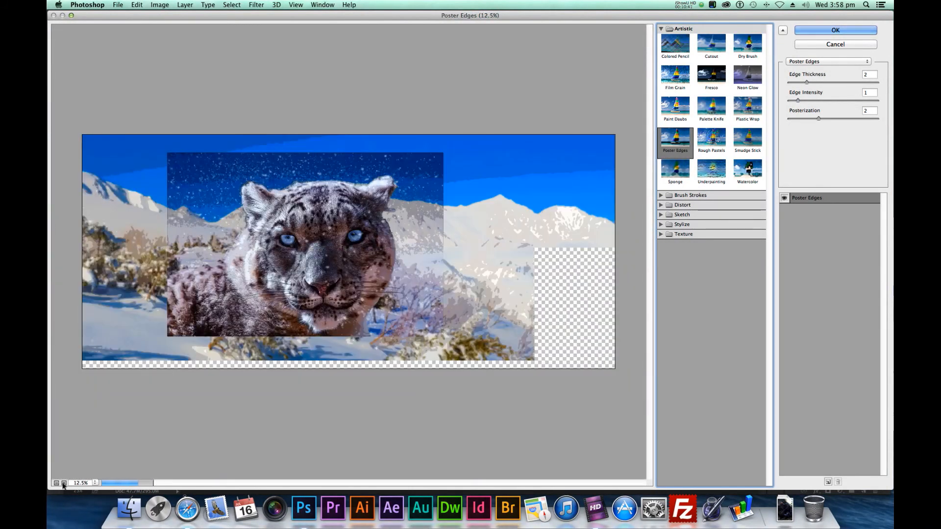
left_click(64, 483)
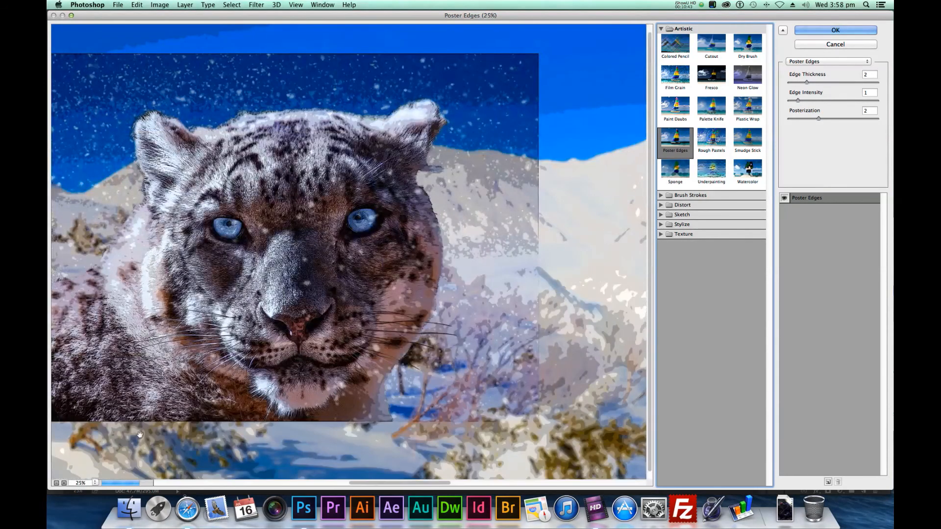
left_click_drag(223, 333, 431, 275)
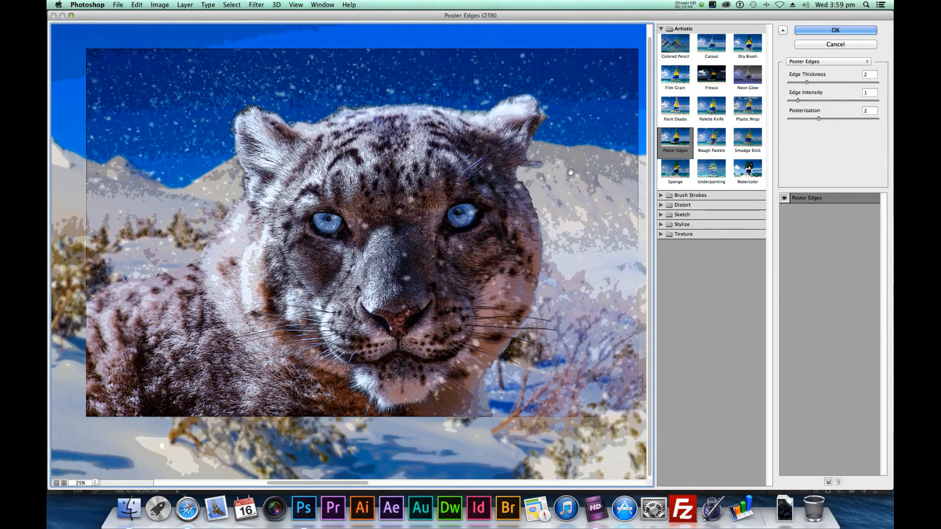
left_click(826, 45)
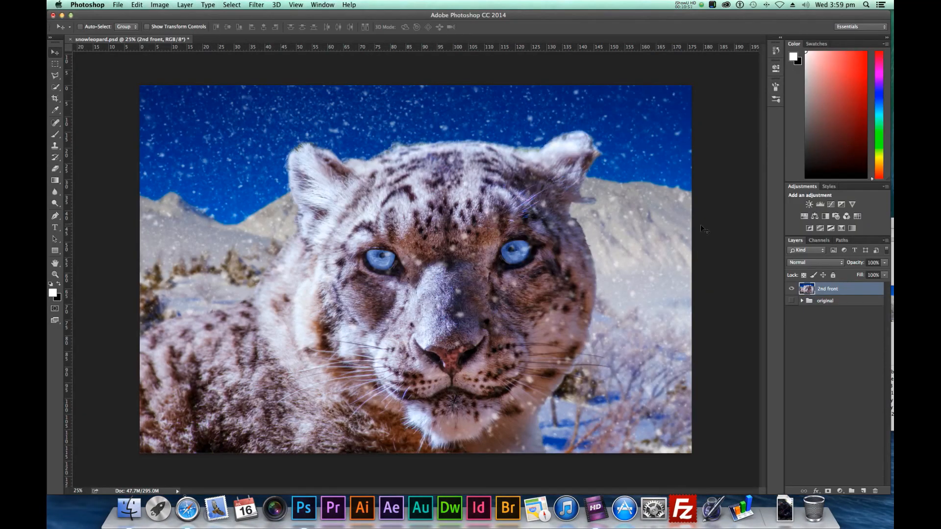
Crop the image to its existing canvas bounds, deleting the merged layer's pixels that lie outside
key("super+minus")
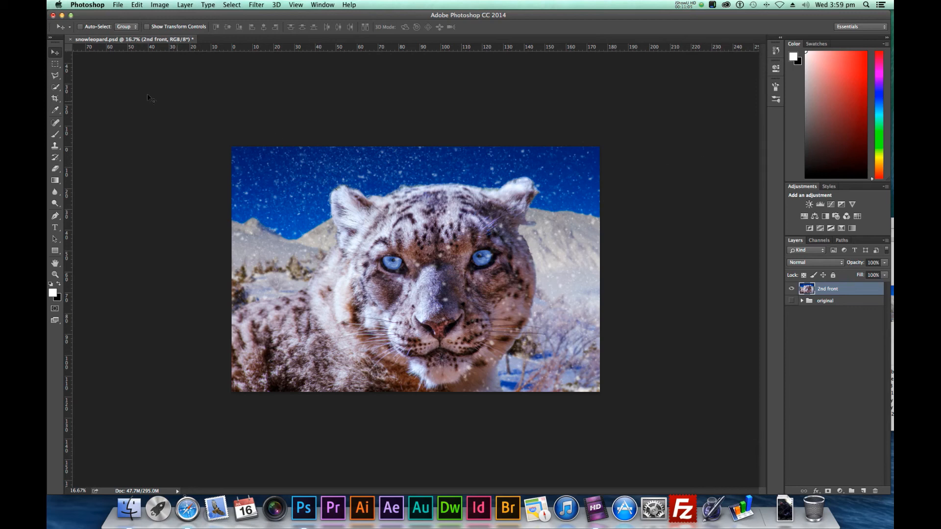
left_click(55, 98)
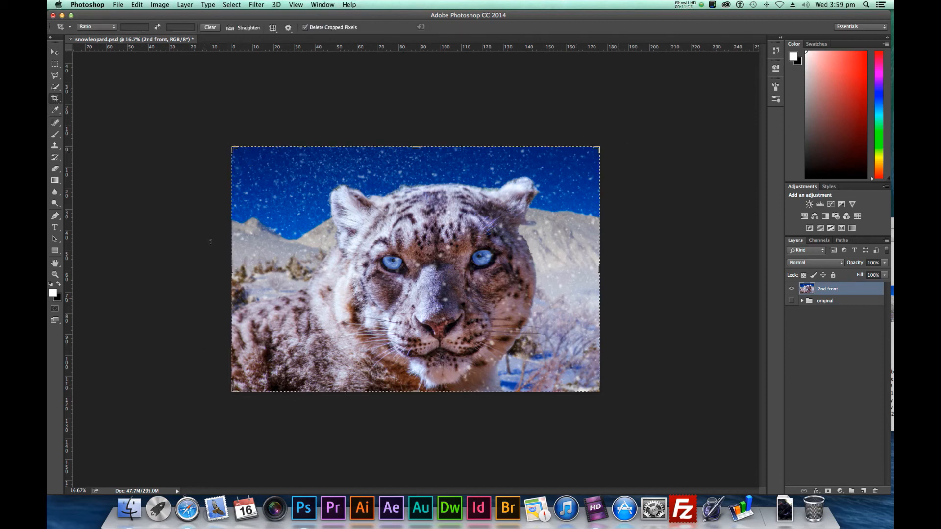
left_click(219, 216)
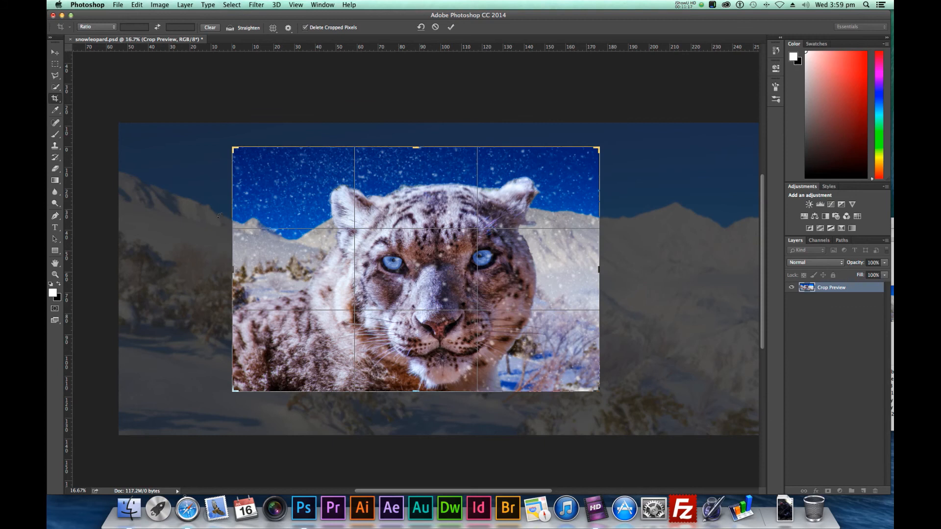
key("Return")
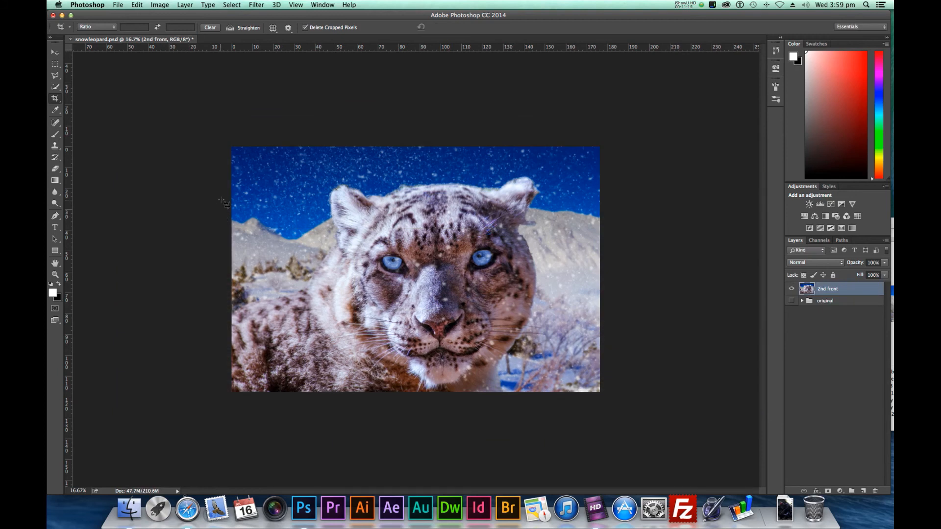
Open the Filter Gallery for the cropped layer and preview the Photocopy sketch effect on the whole picture
left_click(259, 5)
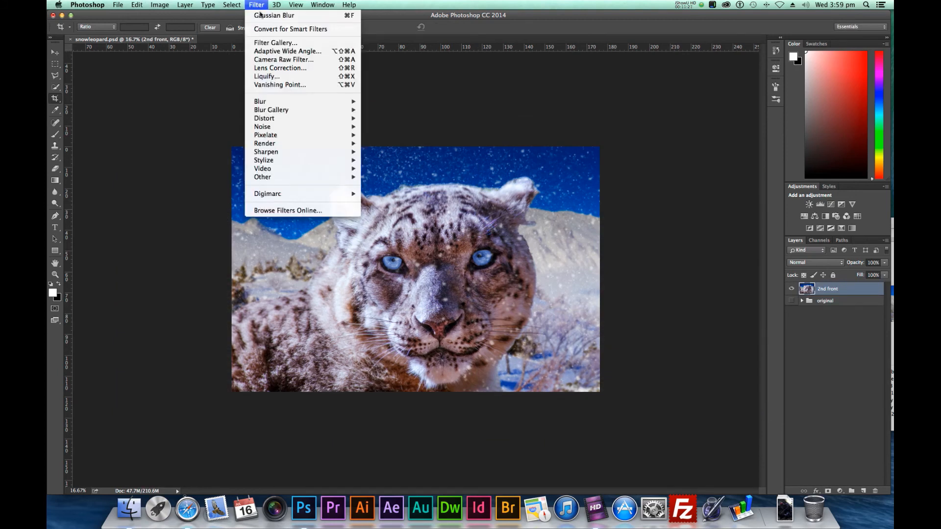
mouse_move(282, 103)
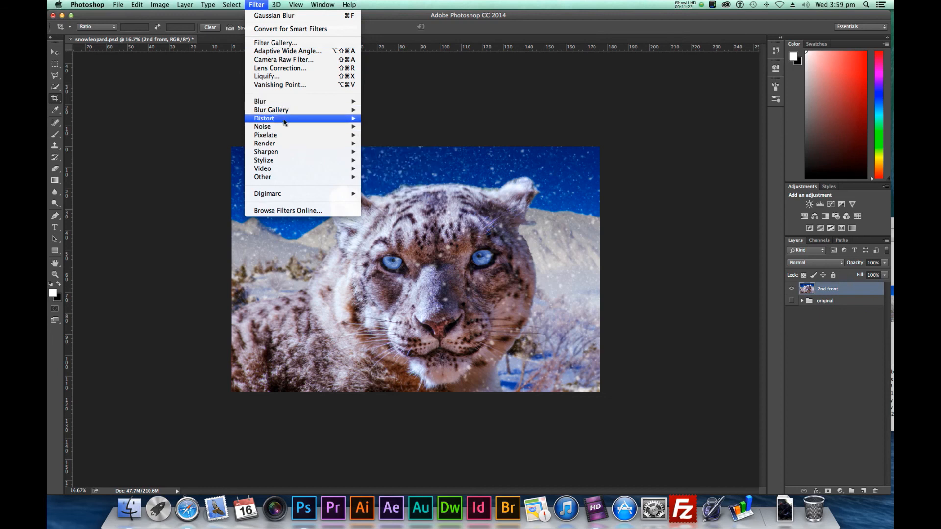
left_click(294, 43)
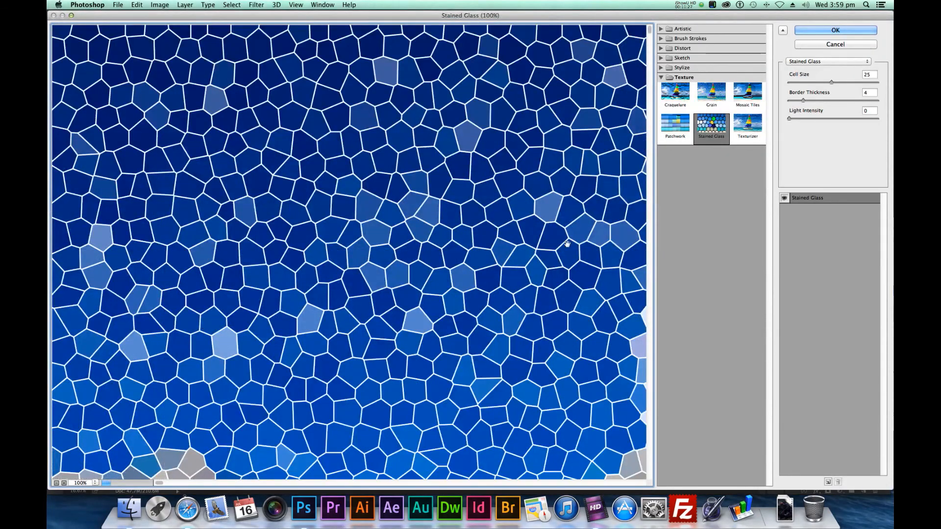
left_click(661, 58)
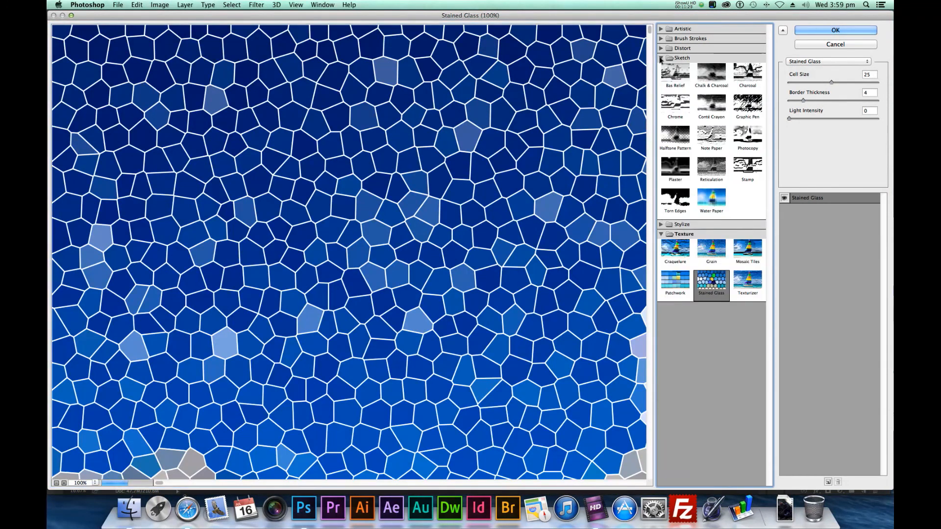
left_click(746, 142)
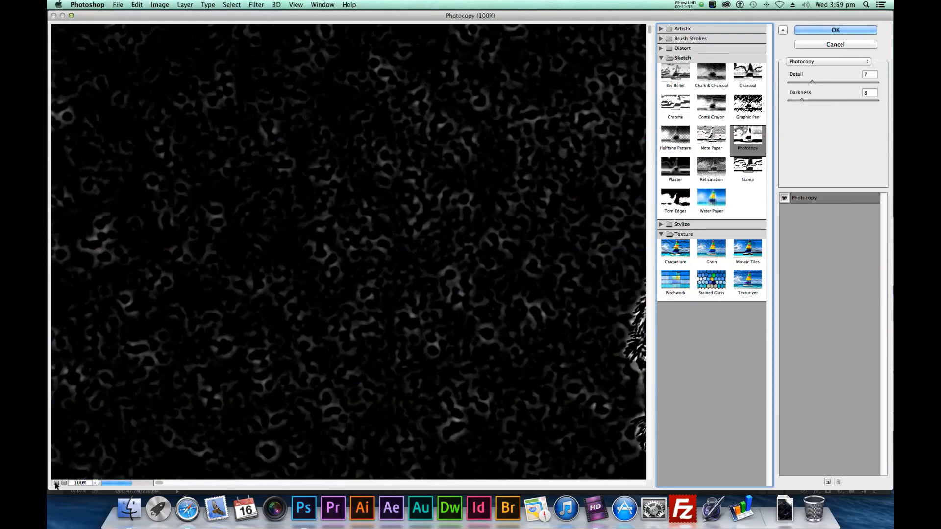
left_click(56, 483)
left_click(57, 483)
left_click(56, 483)
left_click(56, 484)
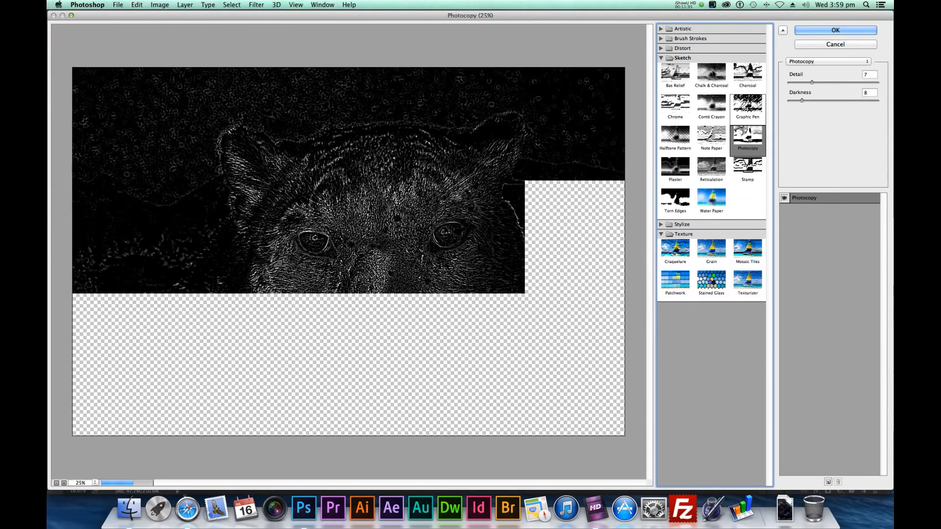
Apply the Dark Strokes filter to the merged picture with Black Intensity 3 and White Intensity 3
left_click(661, 39)
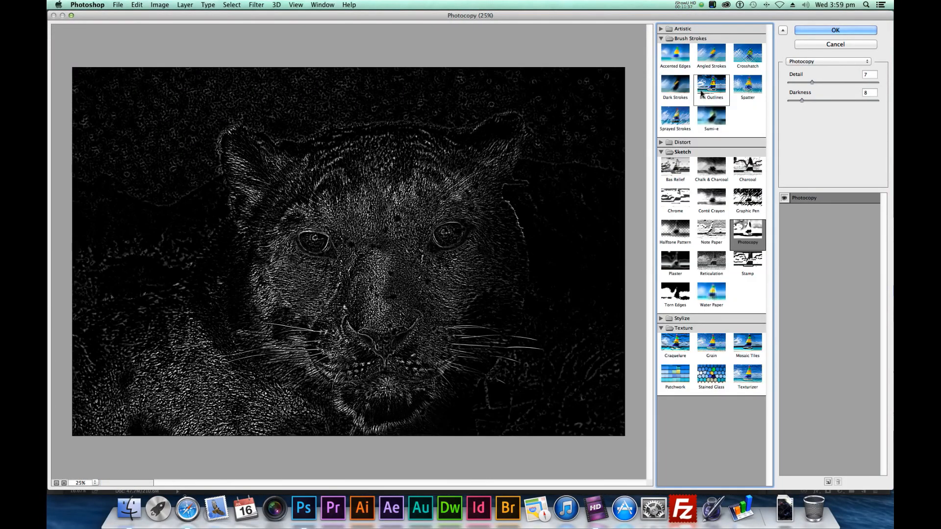
left_click(679, 88)
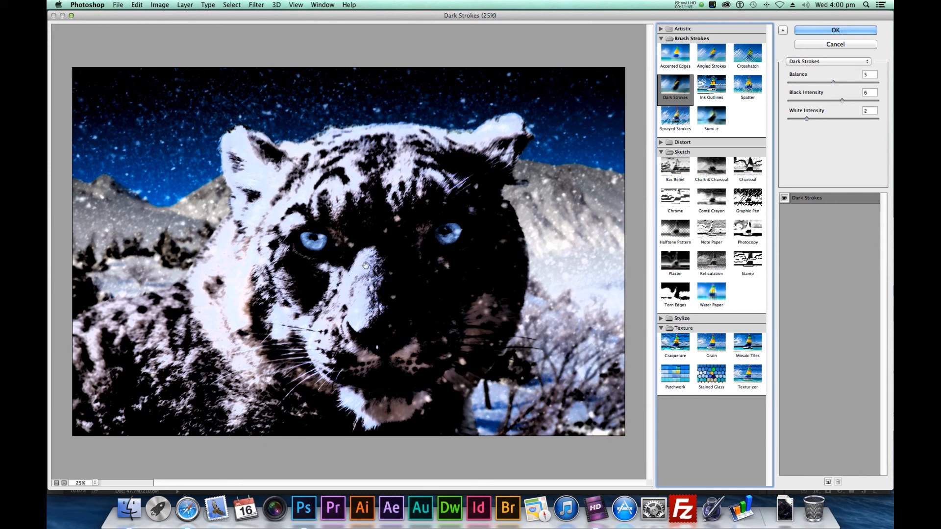
mouse_move(842, 100)
left_mouse_down()
mouse_move(810, 101)
mouse_move(805, 121)
mouse_move(792, 123)
mouse_move(831, 122)
mouse_move(818, 123)
left_mouse_up()
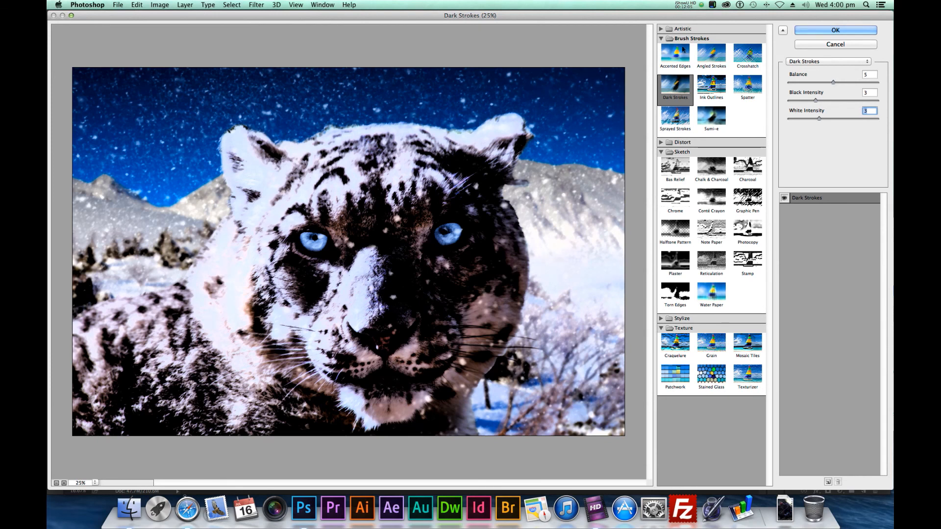
left_click(661, 38)
left_click(661, 29)
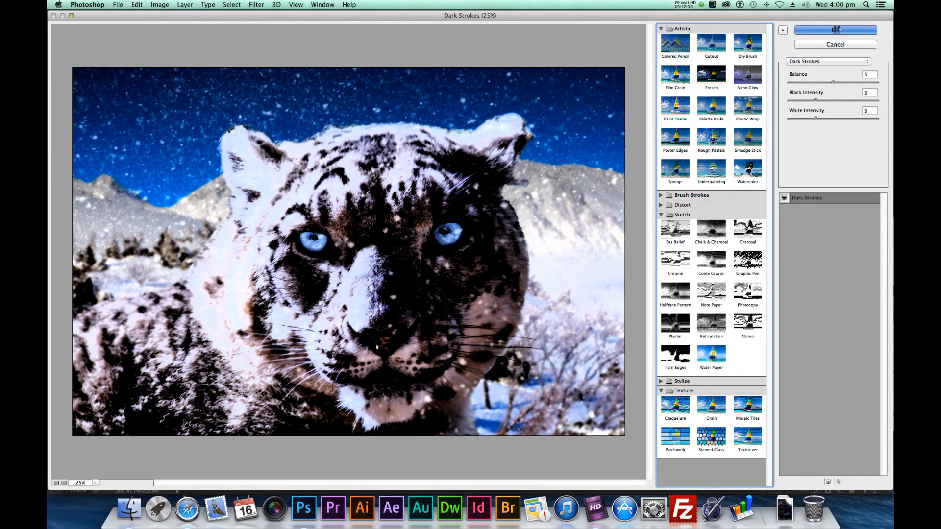
left_click(835, 30)
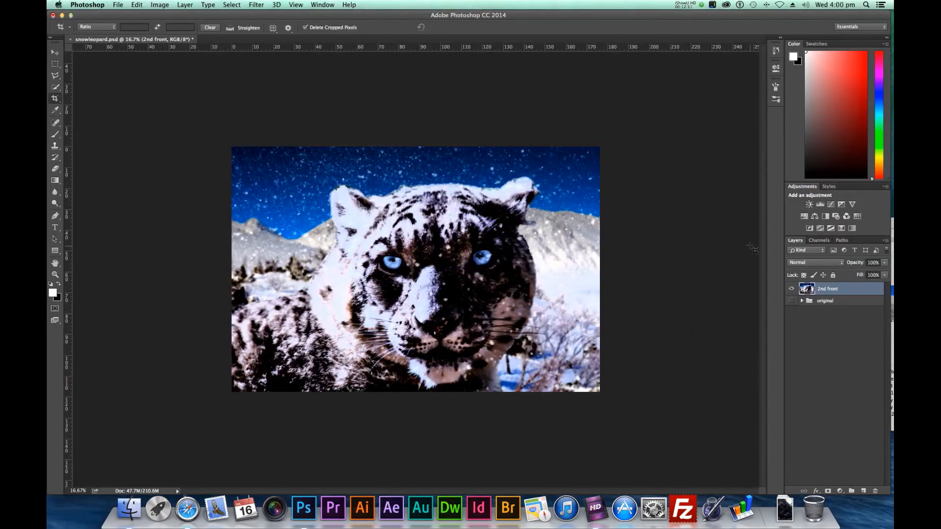
key("super+plus")
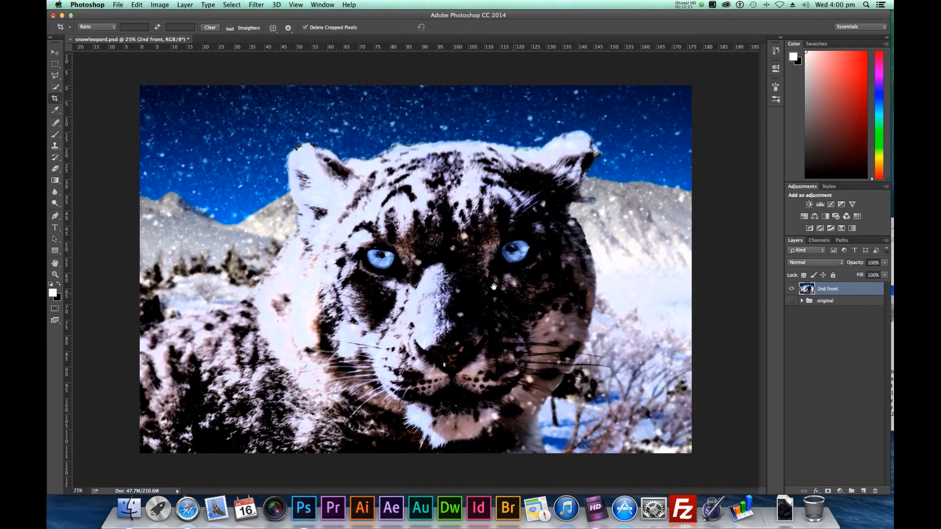